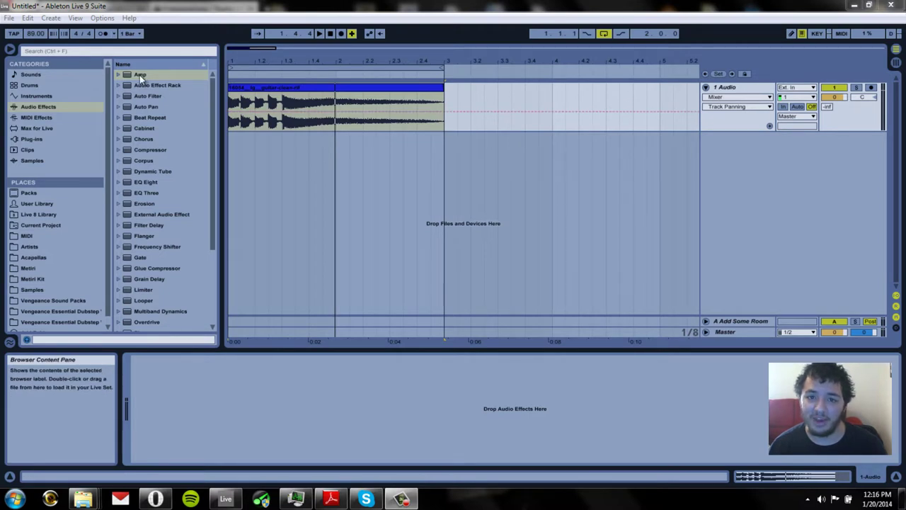
Step: Show the guitar clip's sample details, turn Loop off and play it from bar 1
click(232, 103)
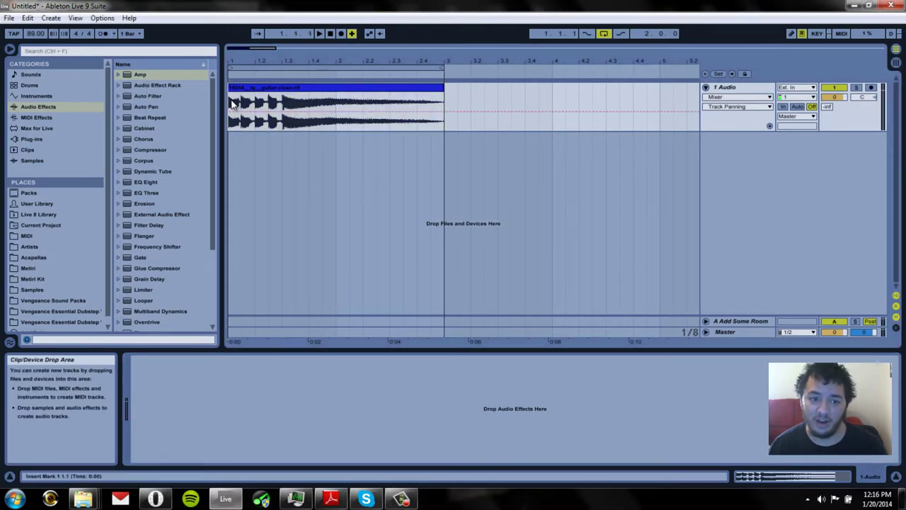
click(245, 88)
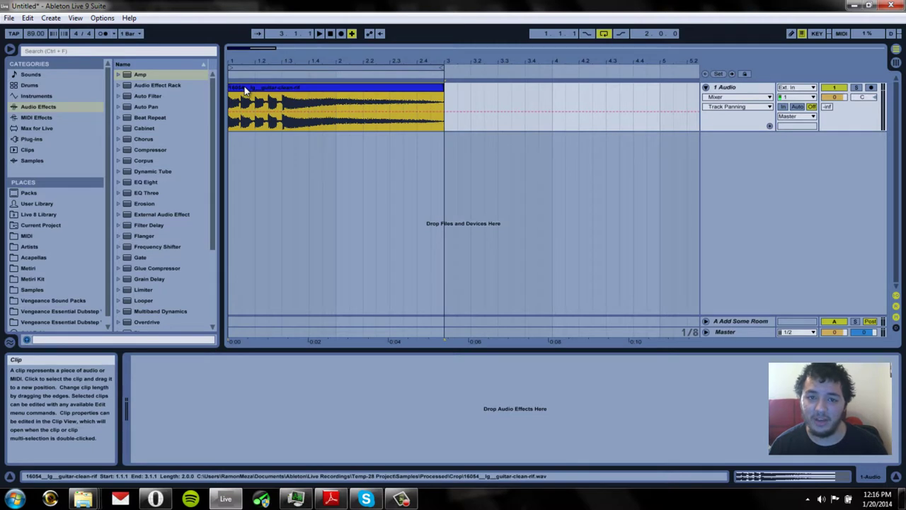
double_click(244, 89)
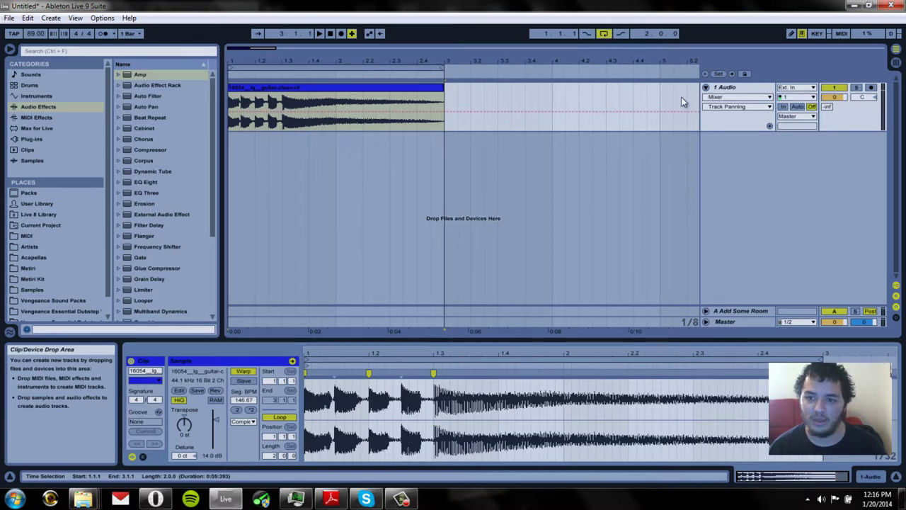
click(603, 33)
key(space)
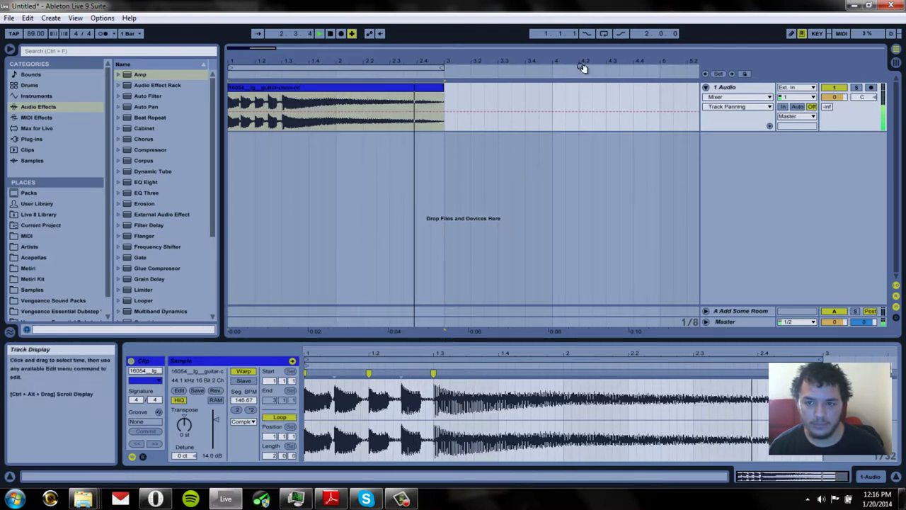
click(302, 91)
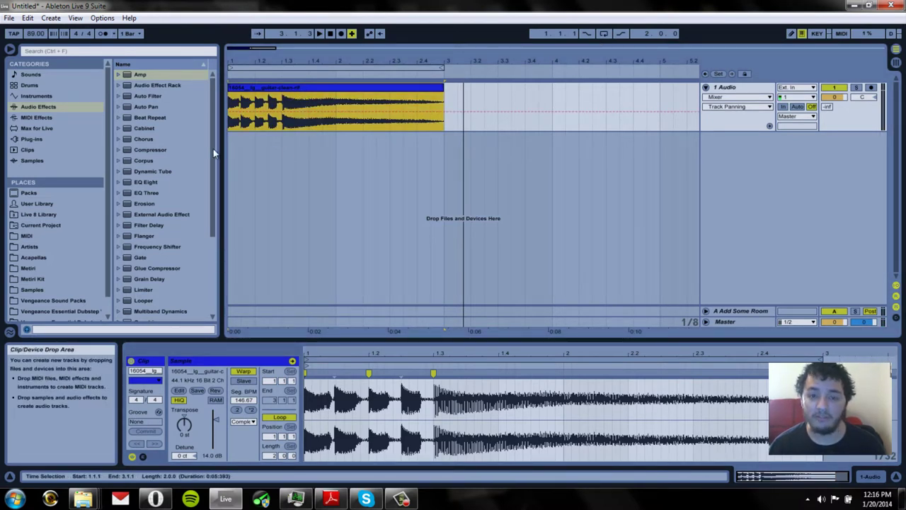
Step: Add the Amp effect to the 1 Audio track and audition Clean, Boost, Blues, Rock and Lead
drag(145, 75, 329, 102)
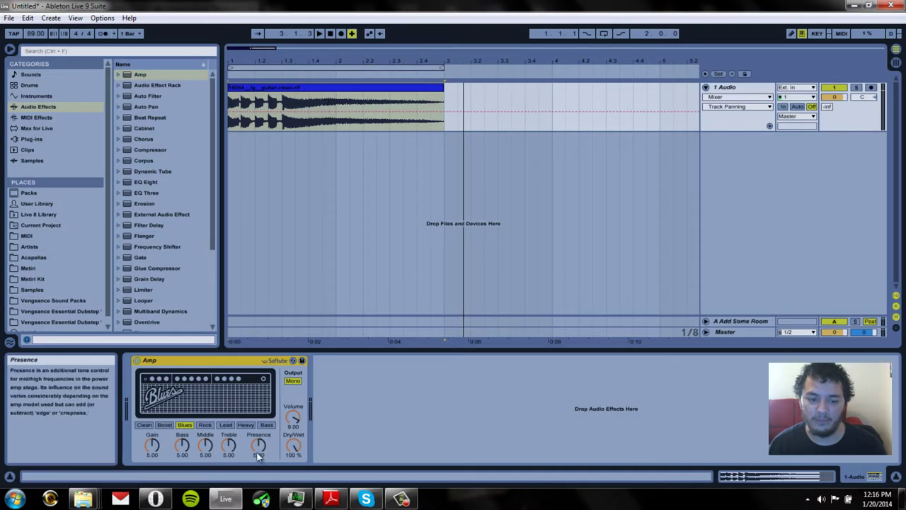
click(144, 425)
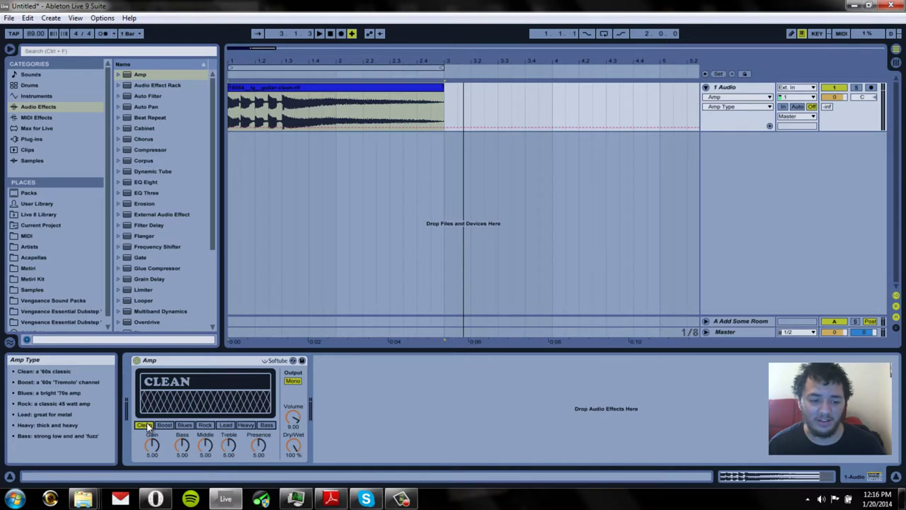
click(161, 425)
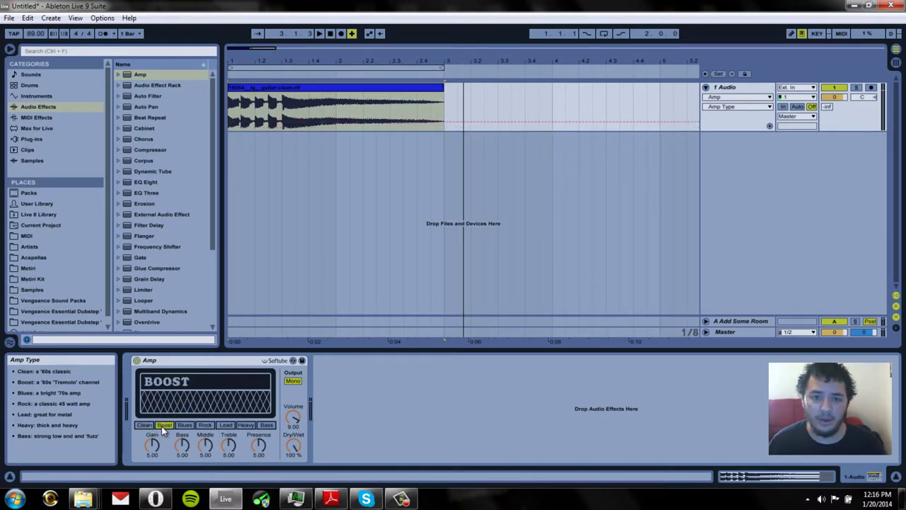
click(149, 426)
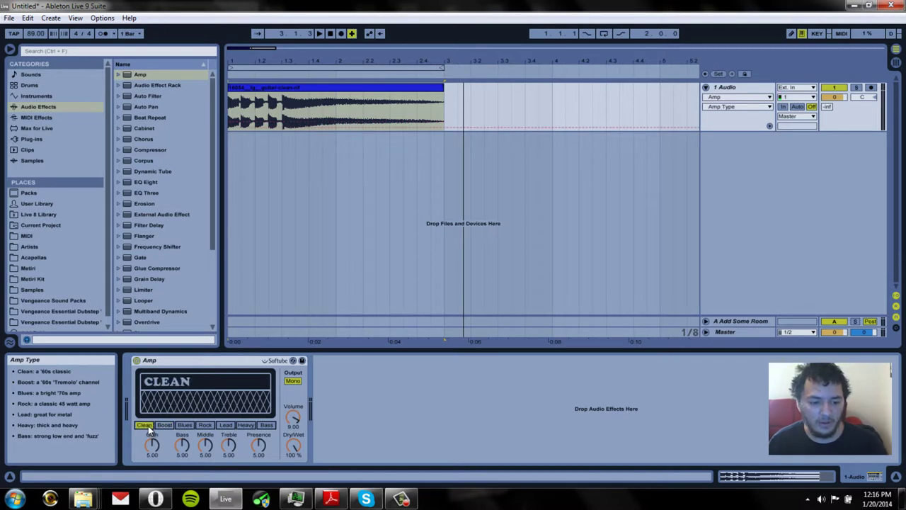
click(164, 425)
click(185, 425)
click(204, 425)
click(226, 425)
Step: Try Heavy, Bass, Clean and Boost, then step through Blues and Rock to settle on Lead
click(245, 425)
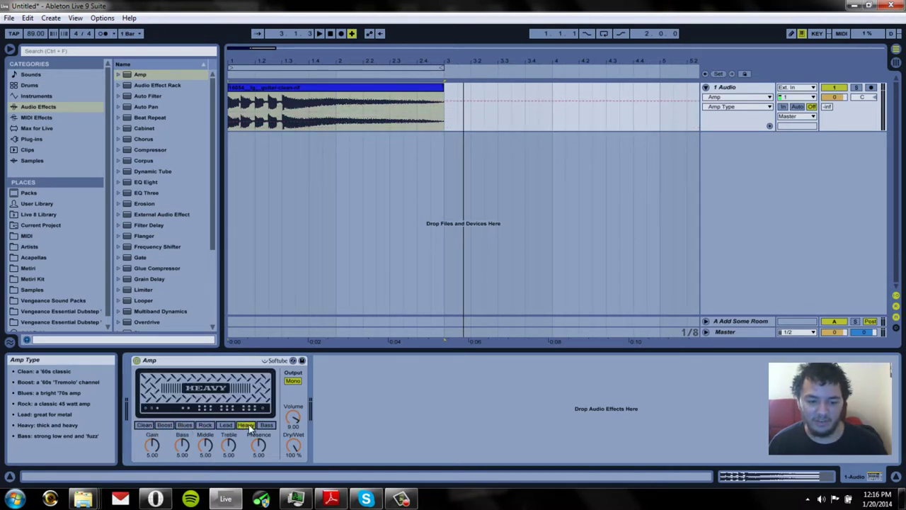
click(265, 426)
click(149, 426)
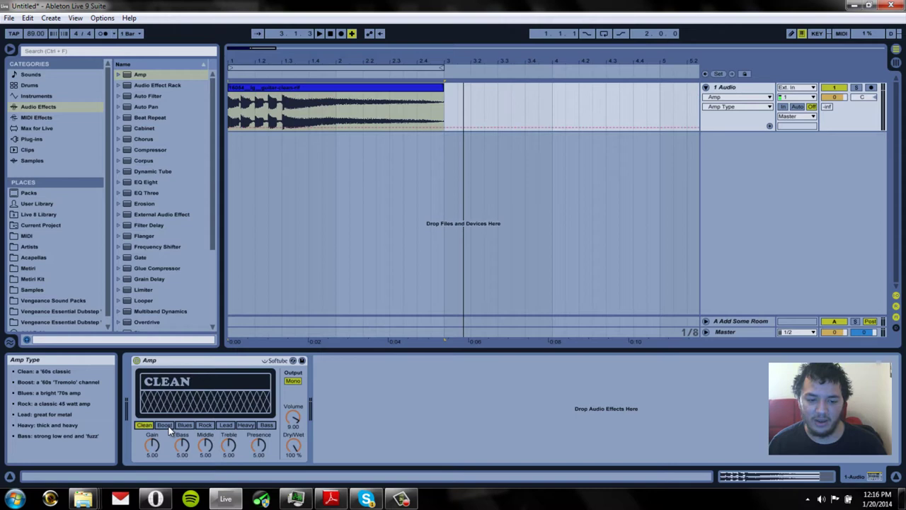
click(164, 426)
click(145, 425)
click(164, 426)
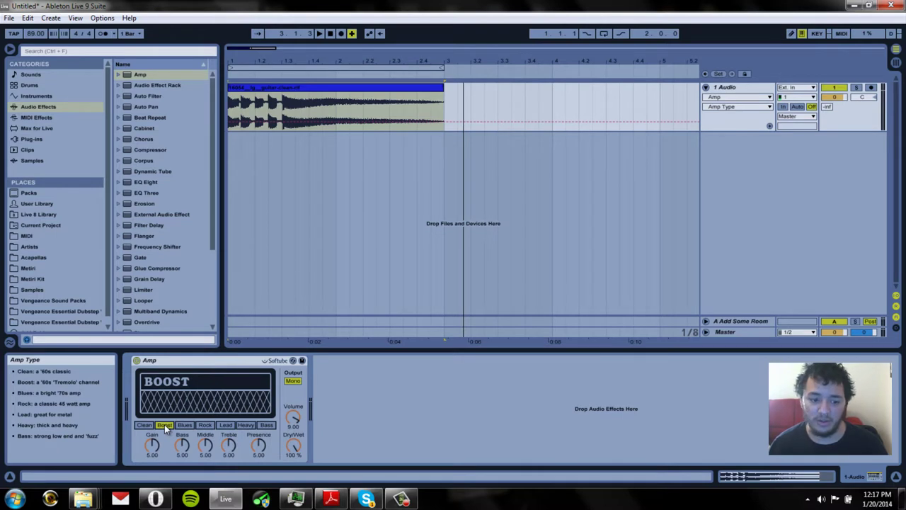
click(145, 425)
click(160, 424)
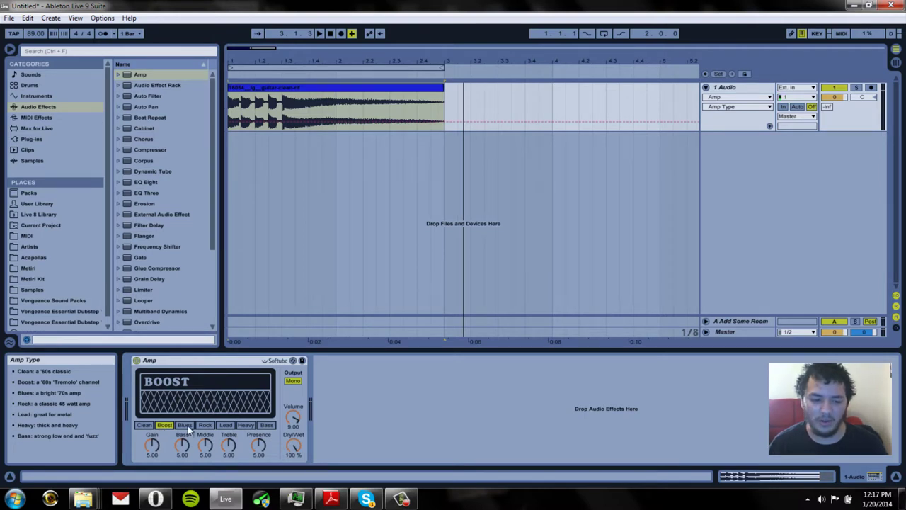
click(186, 425)
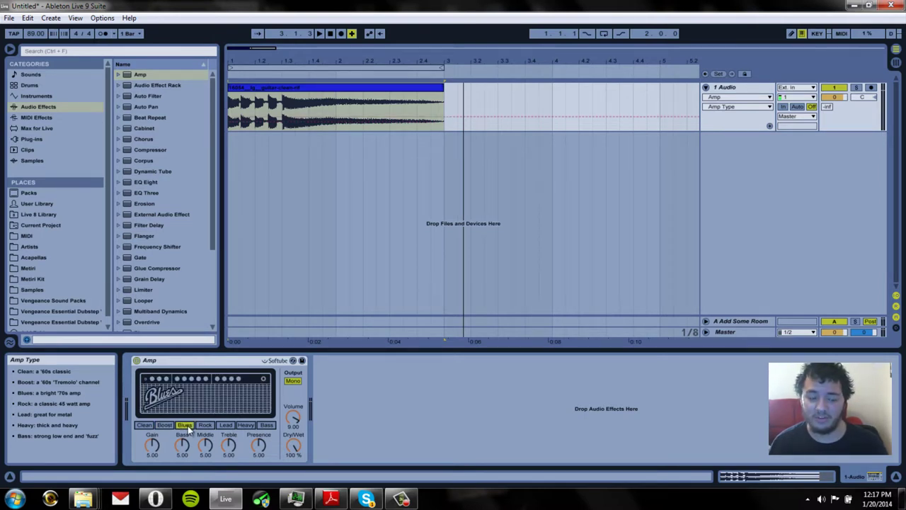
click(203, 424)
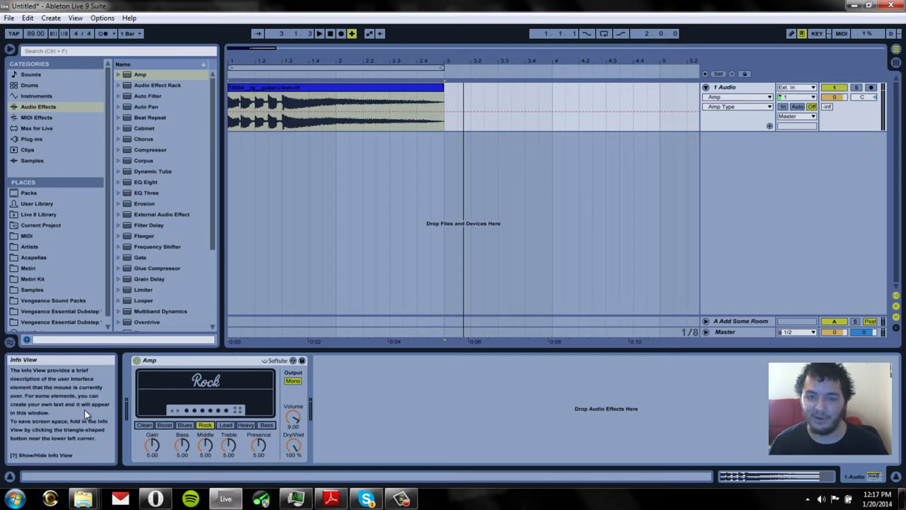
click(223, 426)
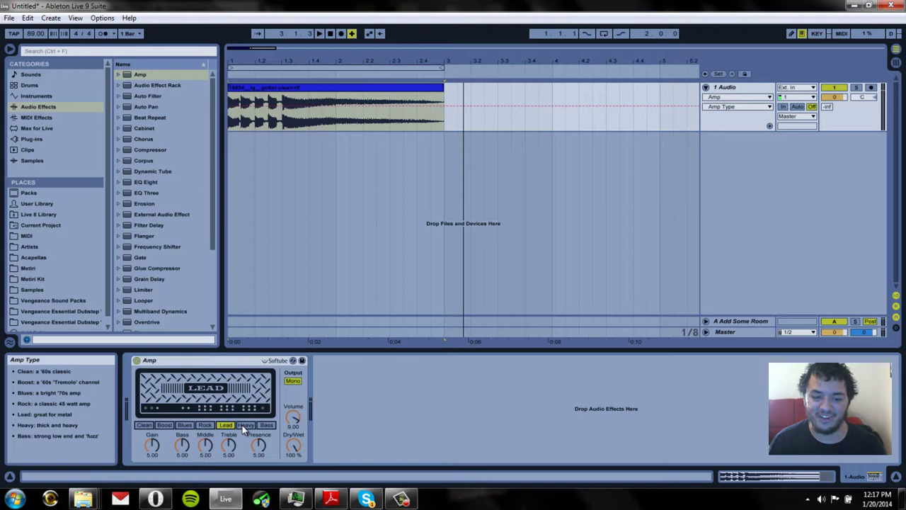
Step: Audition the Heavy, Bass and Clean amp models, then run from Boost through Bass
click(245, 425)
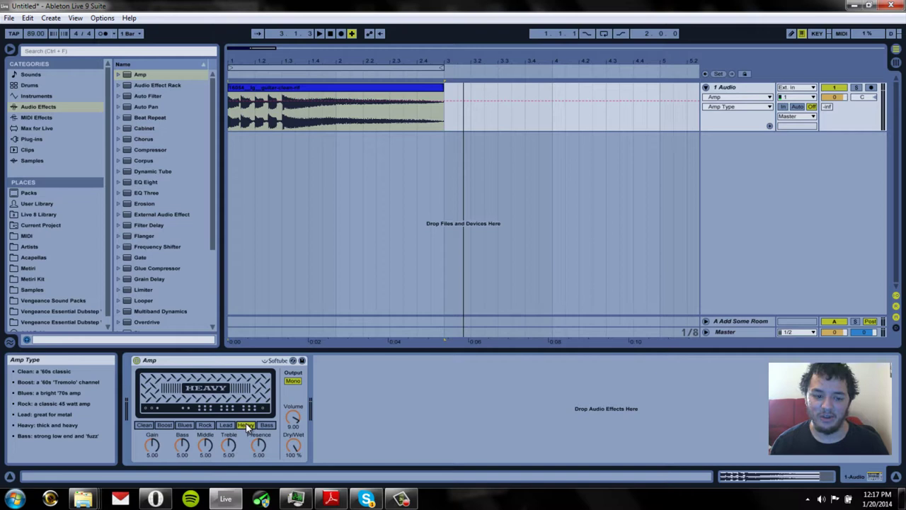
click(266, 426)
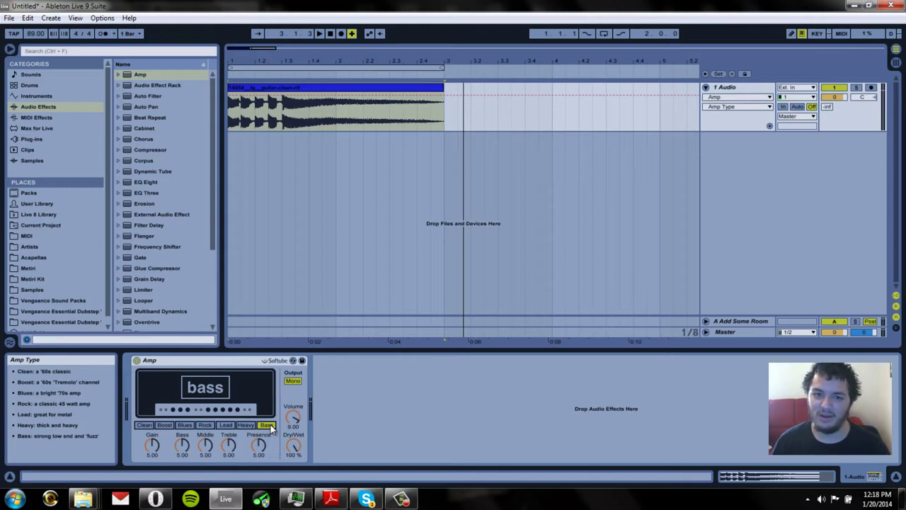
click(145, 426)
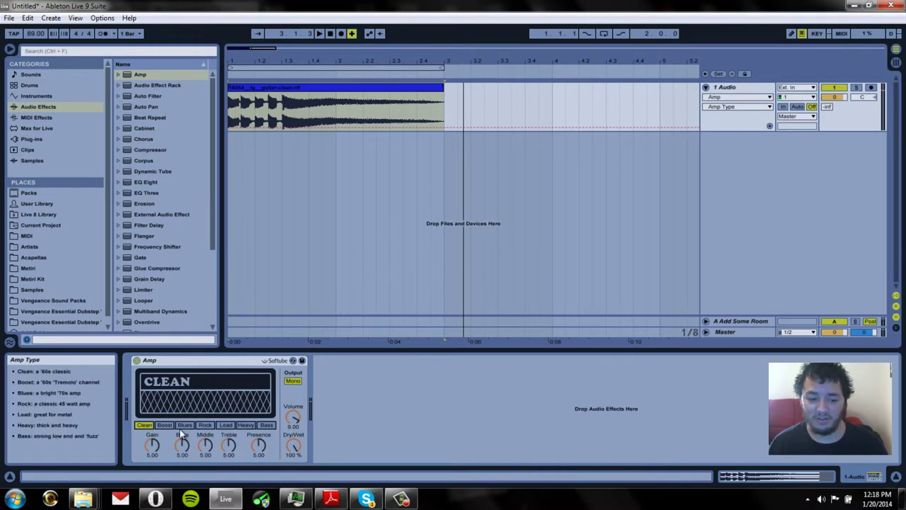
click(166, 424)
click(184, 425)
click(204, 425)
click(225, 425)
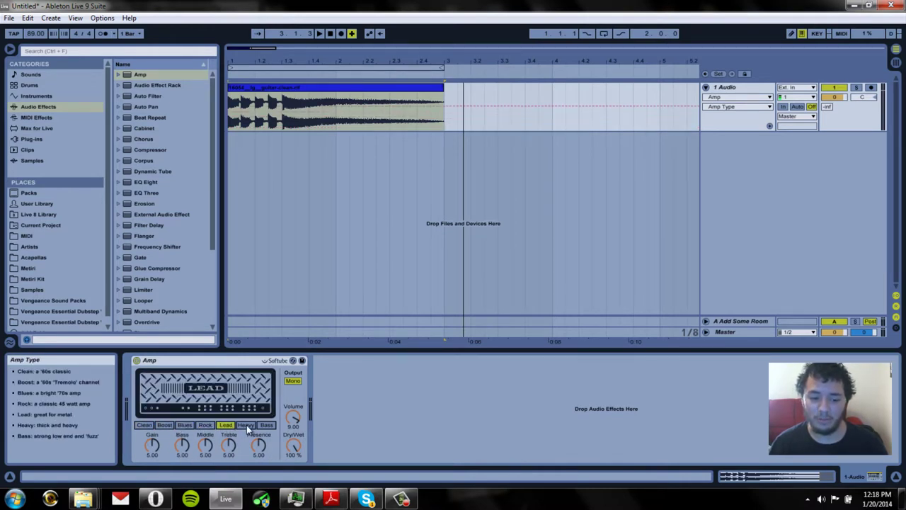
click(245, 425)
click(266, 424)
Step: Cycle through all eight amp models once more, ending on Clean
click(147, 426)
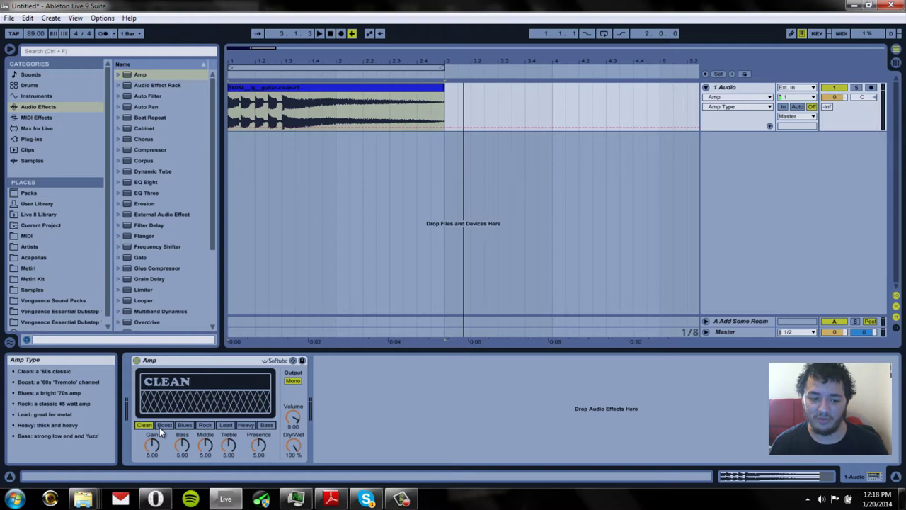
click(164, 425)
click(184, 425)
click(204, 425)
click(225, 425)
click(246, 425)
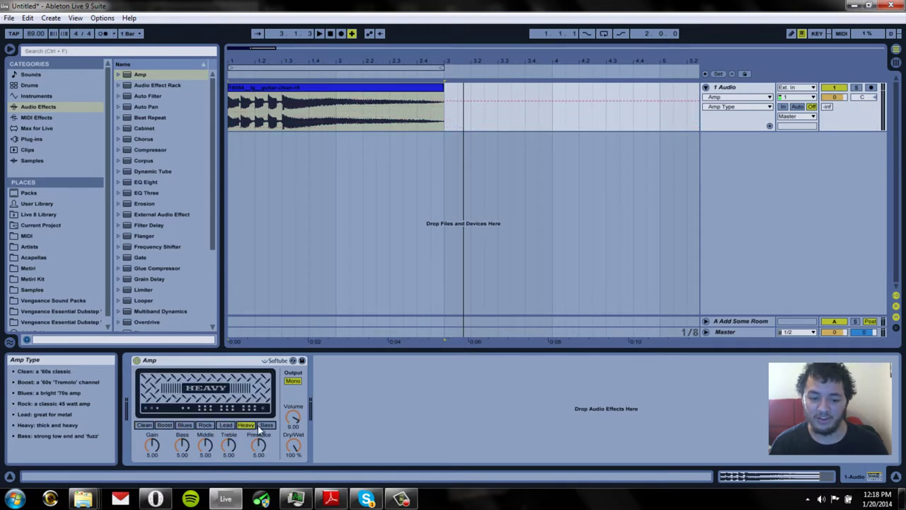
click(265, 425)
click(147, 425)
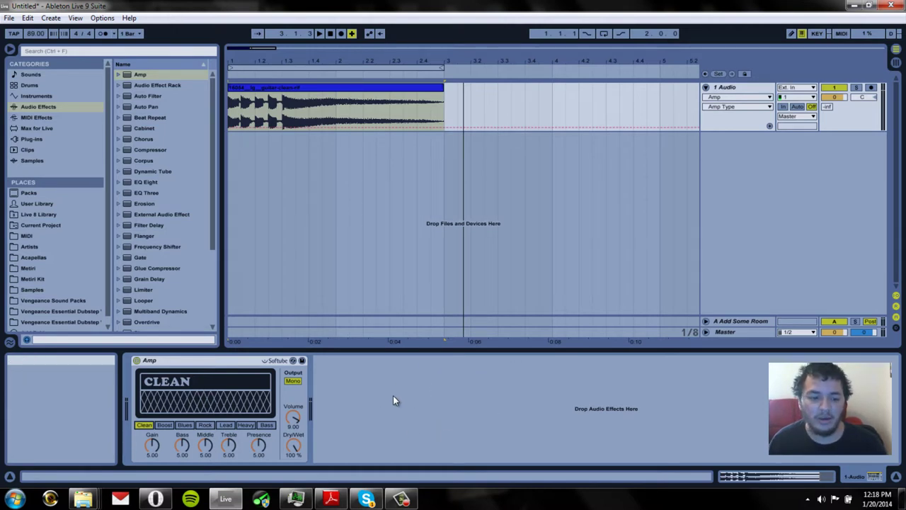
drag(152, 445, 151, 418)
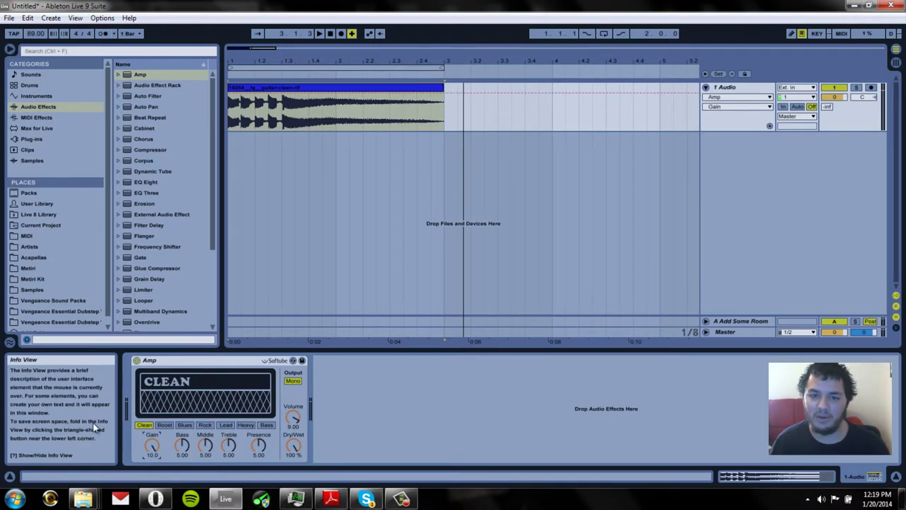
drag(153, 446, 154, 454)
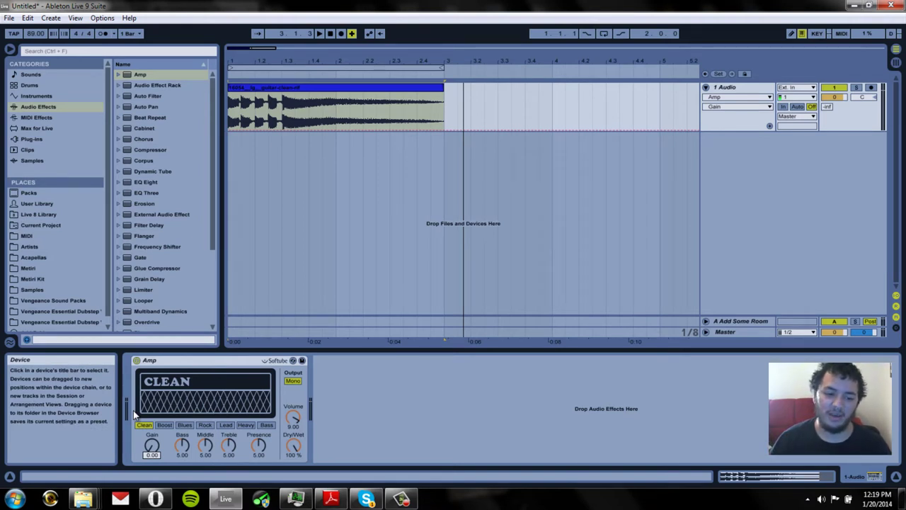
mouse_move(150, 444)
mouse_down()
mouse_move(151, 424)
mouse_move(152, 439)
mouse_up()
click(152, 451)
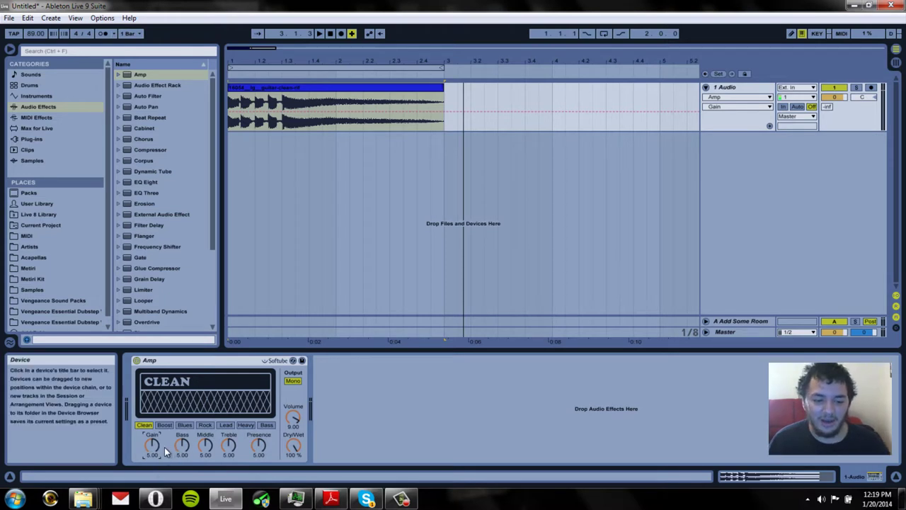
Step: Try Gain at 5.63 and undo it, then lower Bass and raise Middle to 6.90
drag(154, 449, 151, 495)
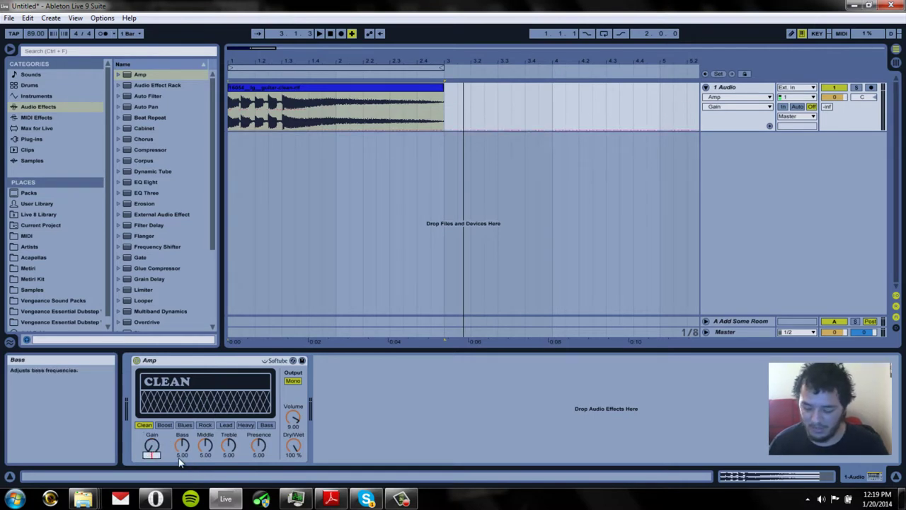
key(ctrl+z)
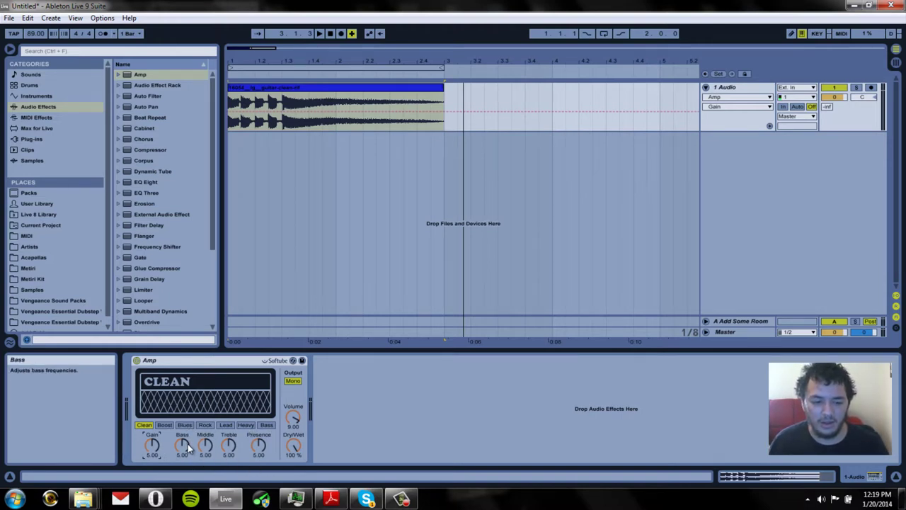
click(228, 444)
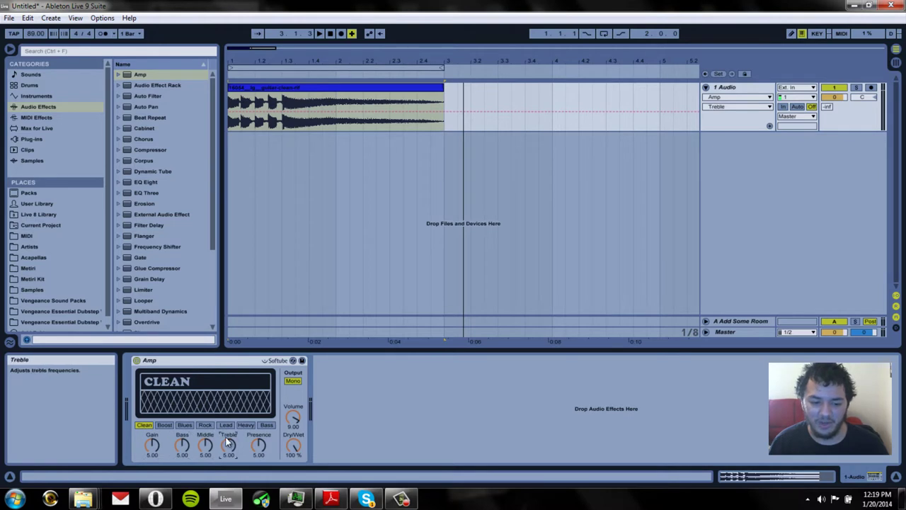
click(182, 444)
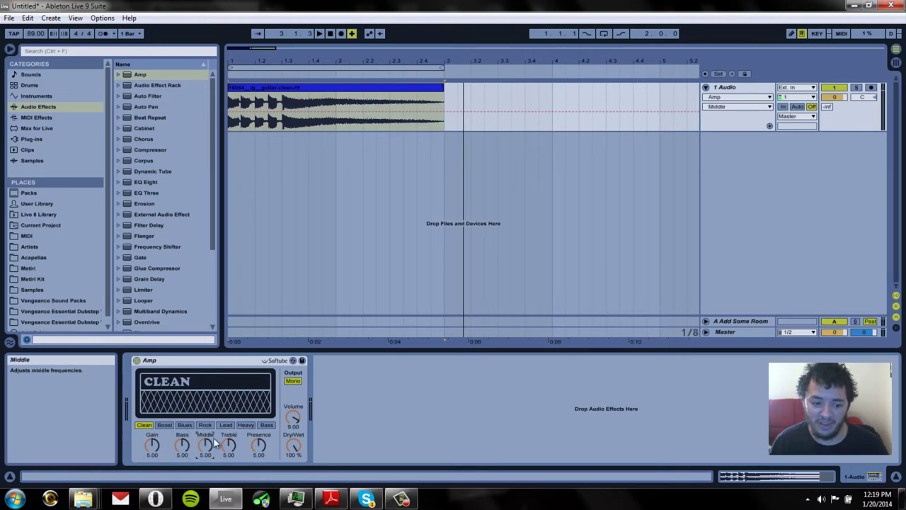
drag(181, 451, 181, 467)
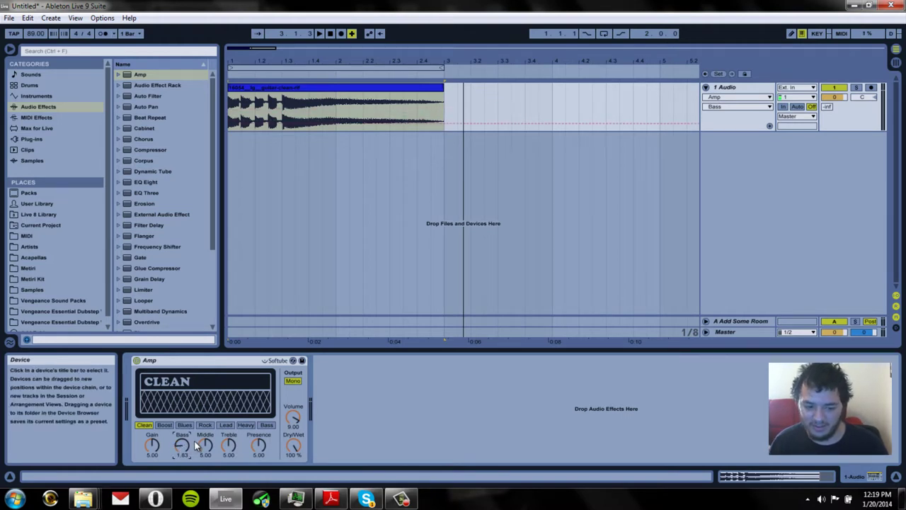
drag(204, 445, 204, 431)
Step: Return the Bass, Middle and Treble knobs toward their defaults, briefly pushing Middle to 10.0
click(227, 446)
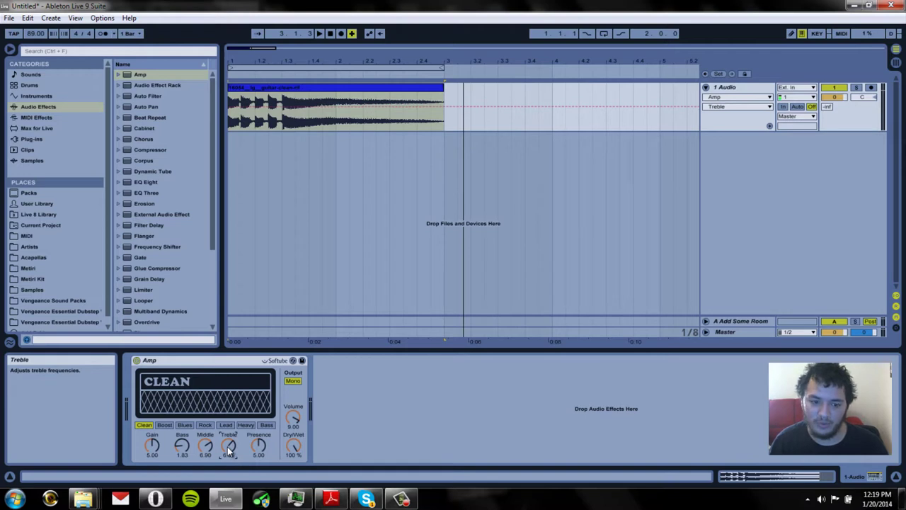
click(205, 447)
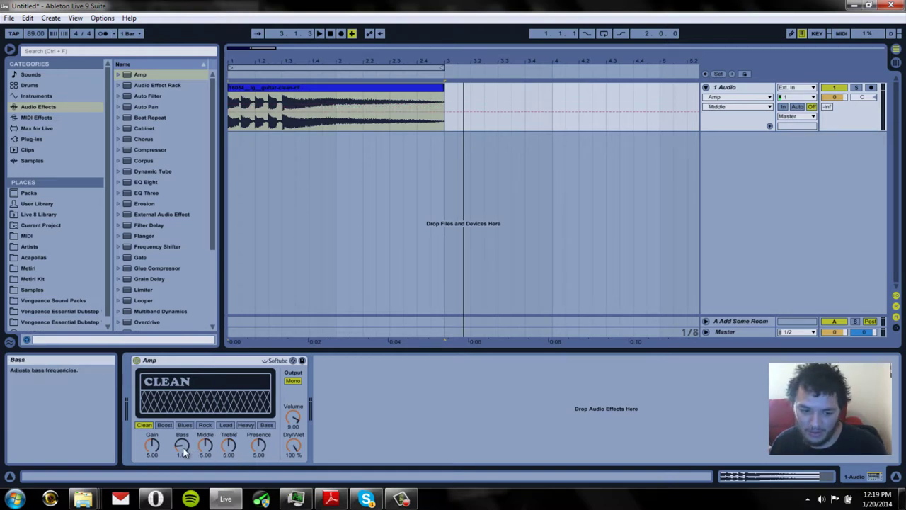
click(182, 447)
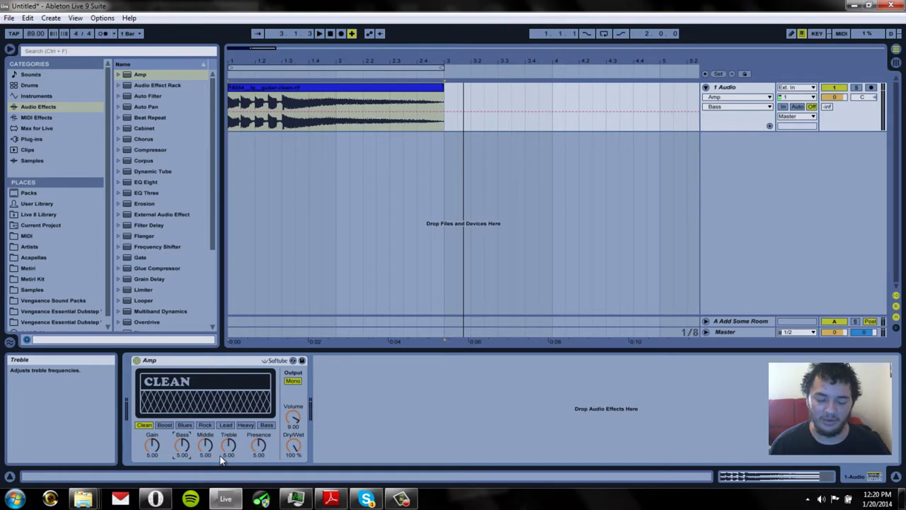
click(229, 445)
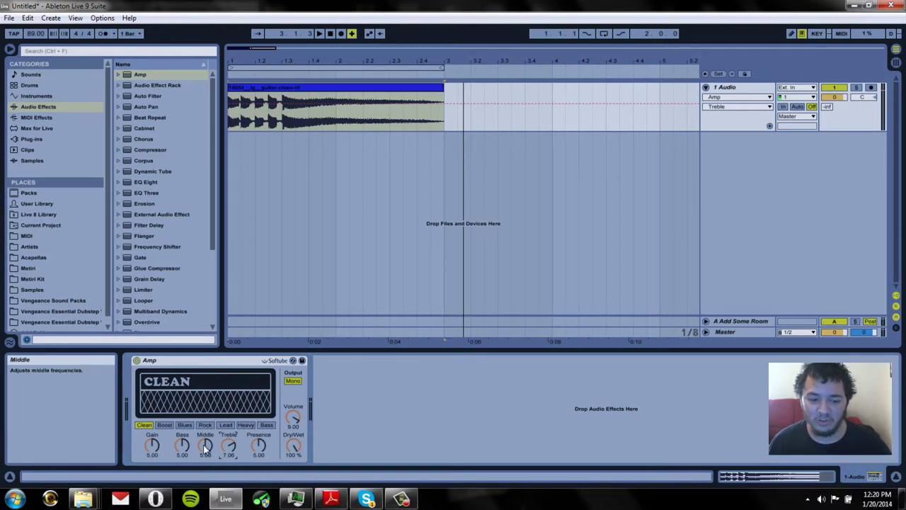
drag(205, 447, 205, 448)
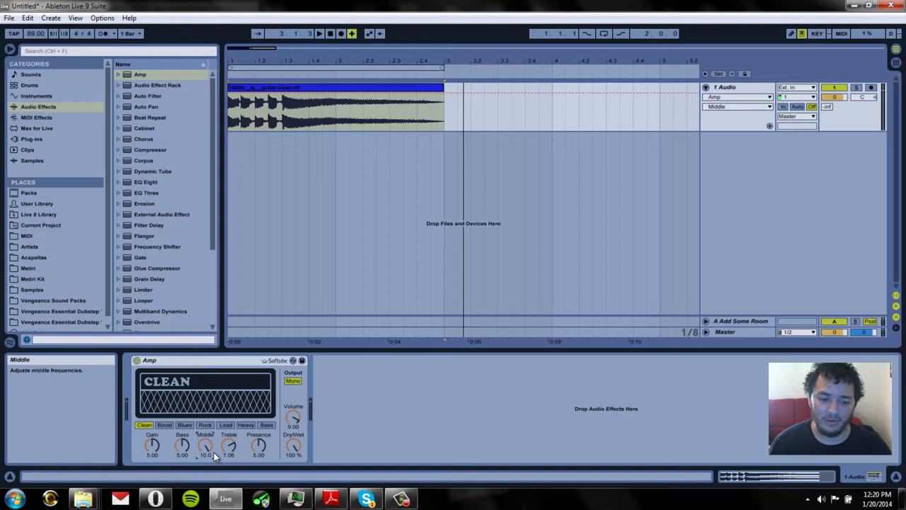
click(230, 446)
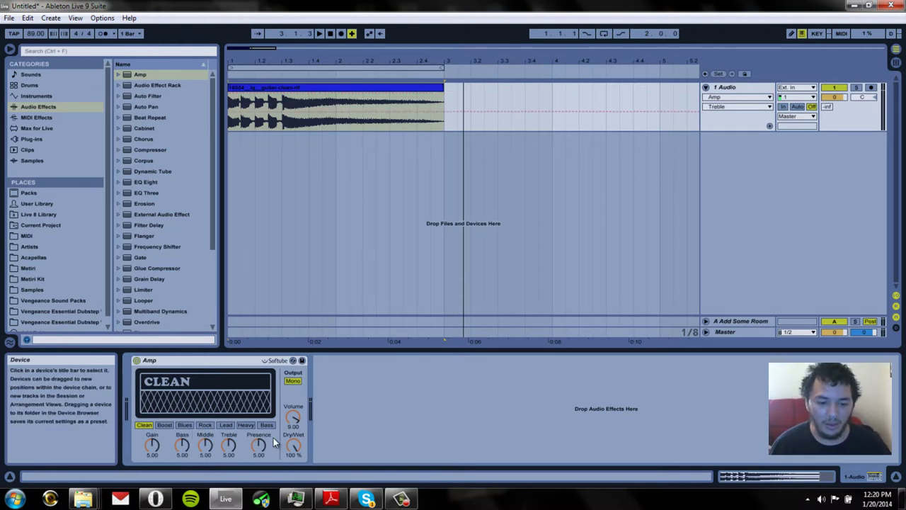
Step: Sweep the Amp's Presence from 0 up to 10.0, then enter exactly 5 as its value
click(262, 442)
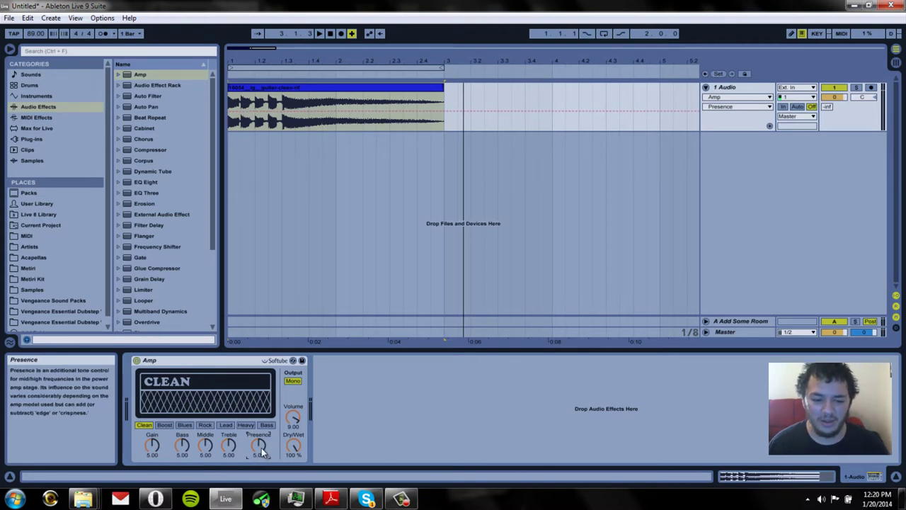
scroll(261, 447, down, 10)
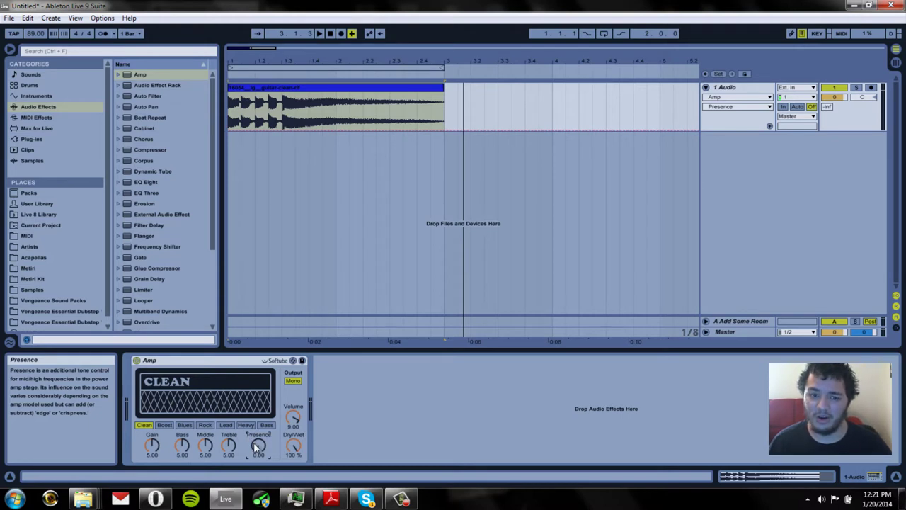
drag(256, 445, 256, 397)
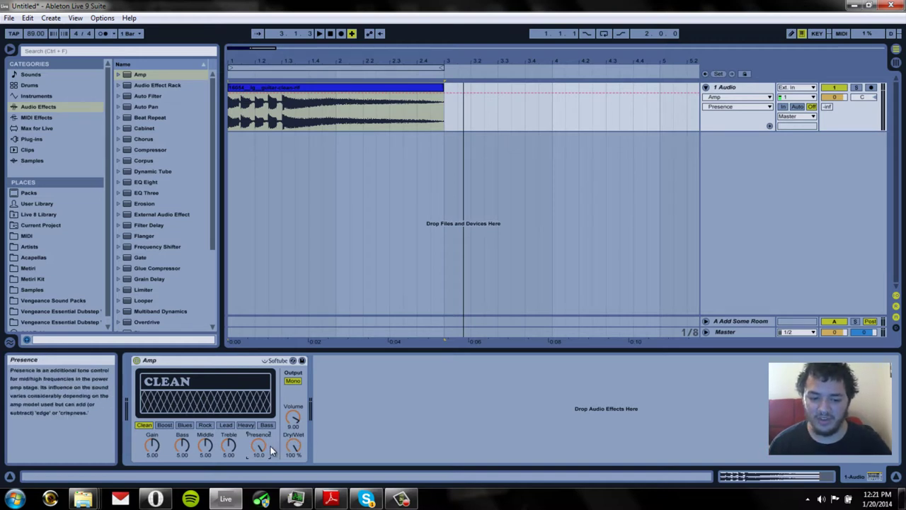
click(271, 451)
text(5)
key(Return)
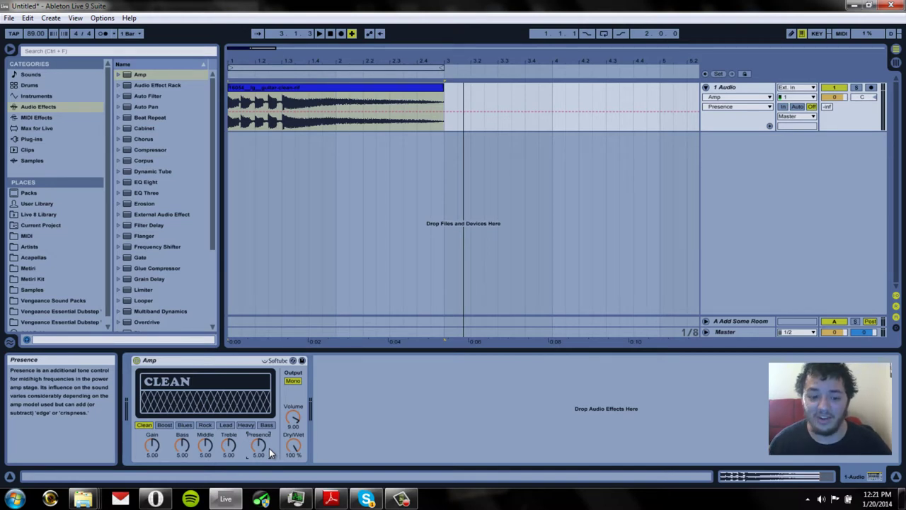
Step: Toggle the Amp's Output between Mono and Dual several times, leaving it on Dual
click(296, 383)
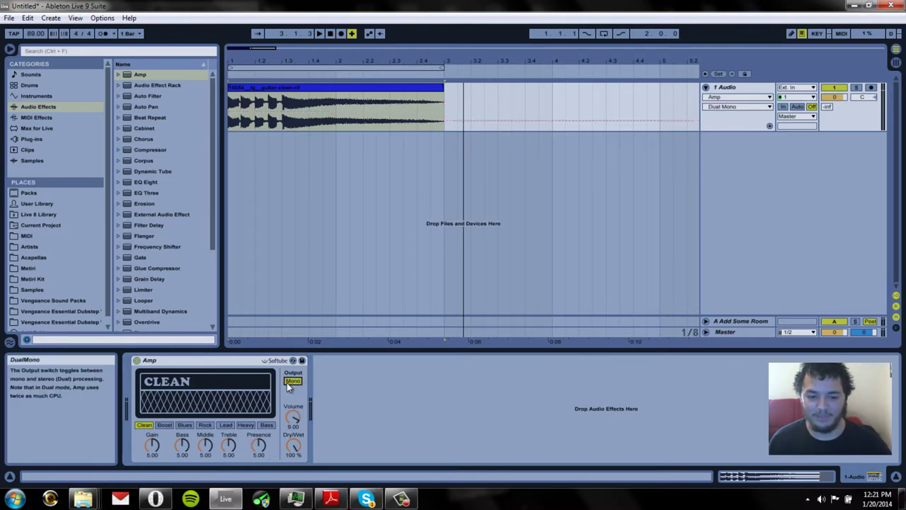
click(293, 381)
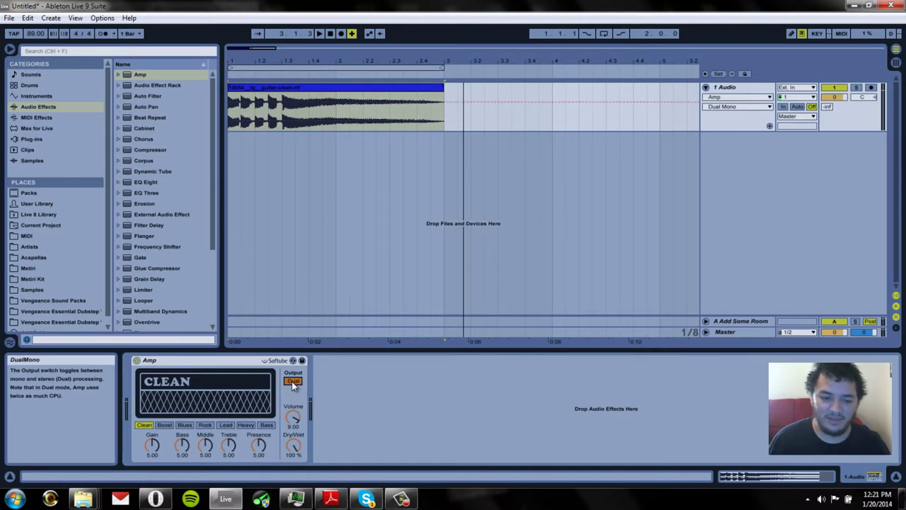
click(293, 383)
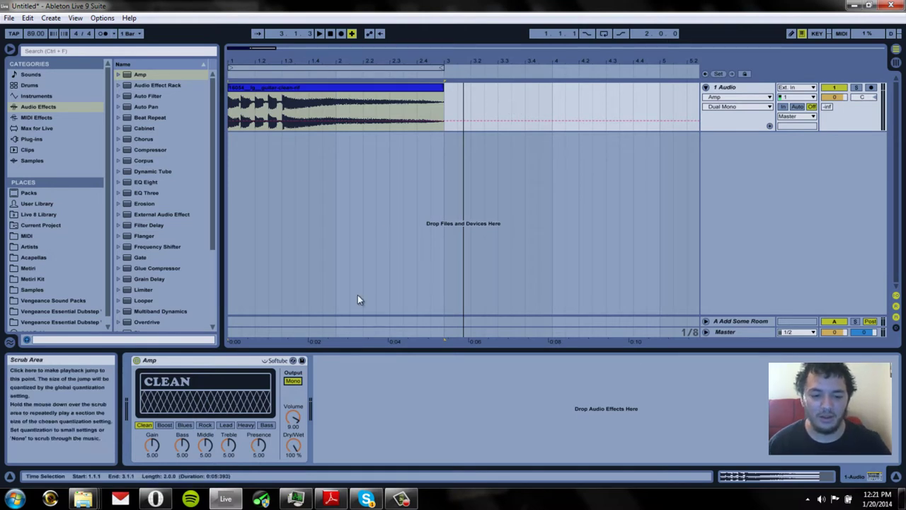
click(289, 383)
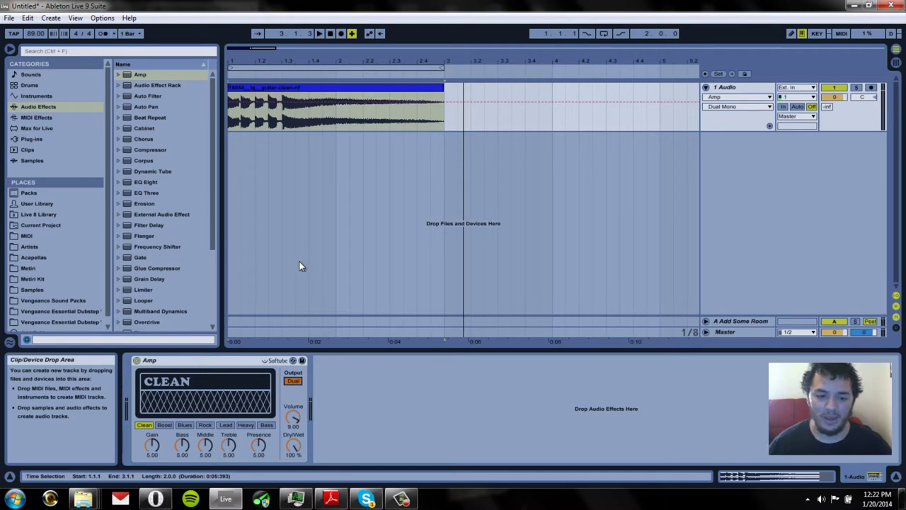
click(293, 381)
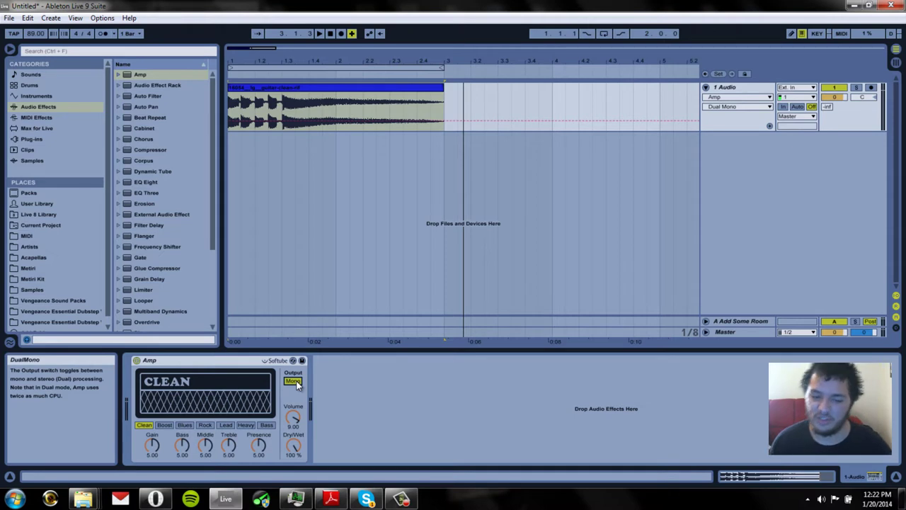
click(293, 381)
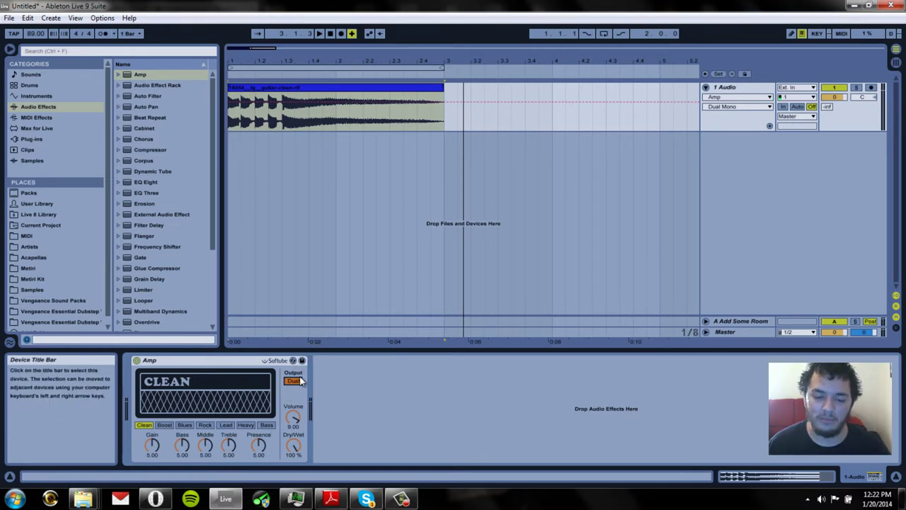
Step: Turn the Amp Volume down from 9.00 to 5.71, testing Gain at 10.0 before resetting it to 5.00
click(298, 416)
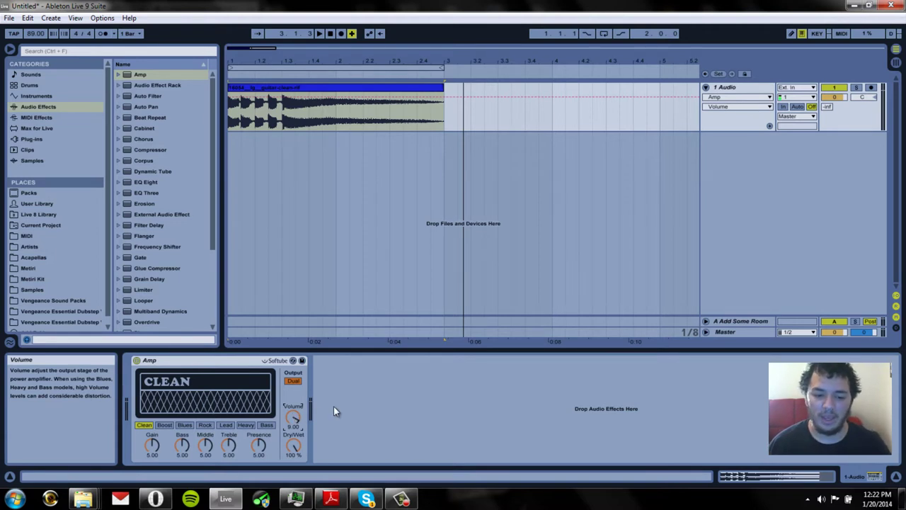
drag(295, 417, 308, 421)
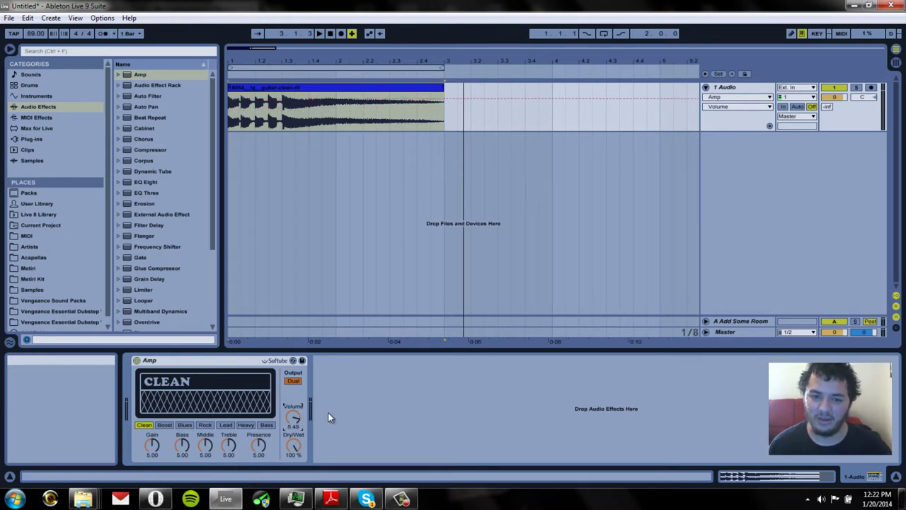
drag(296, 420, 296, 417)
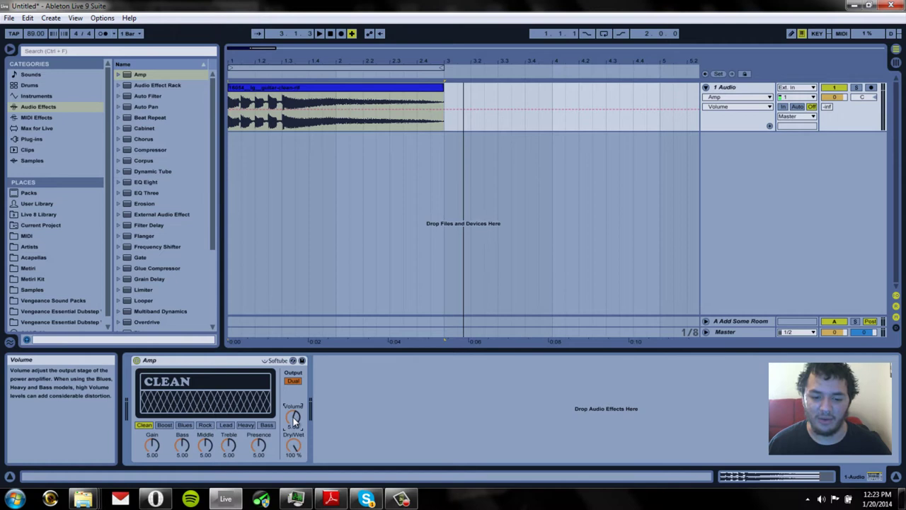
drag(153, 446, 154, 421)
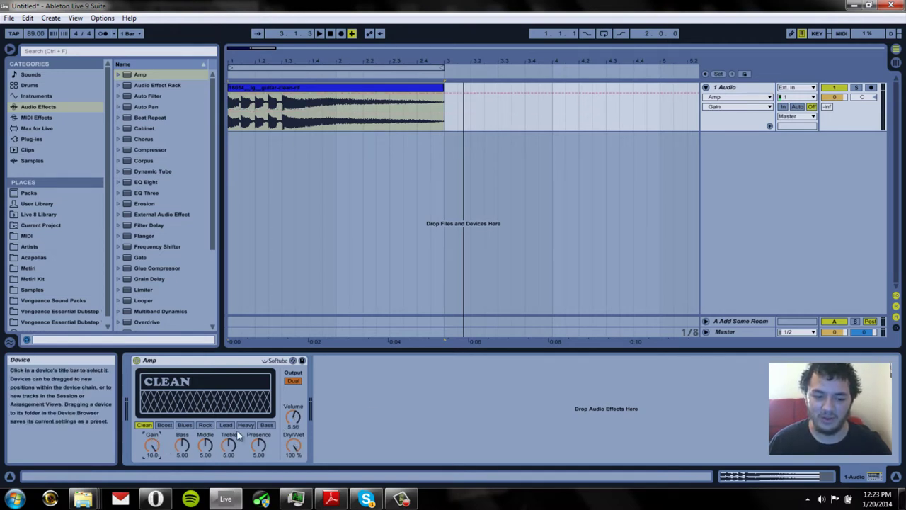
drag(294, 424, 295, 421)
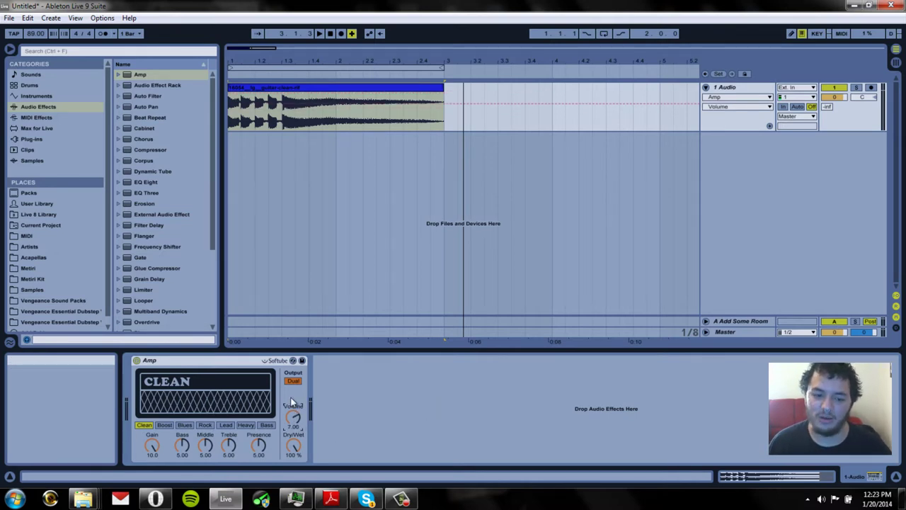
click(148, 450)
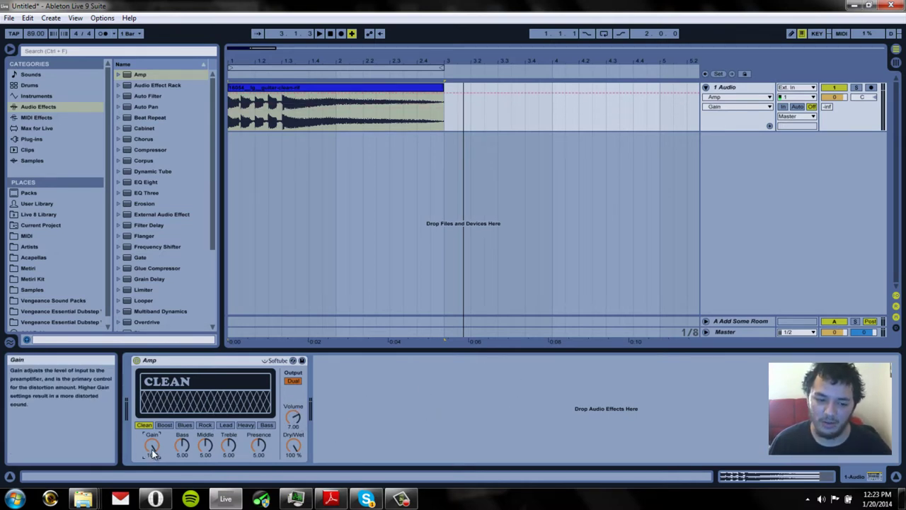
click(292, 418)
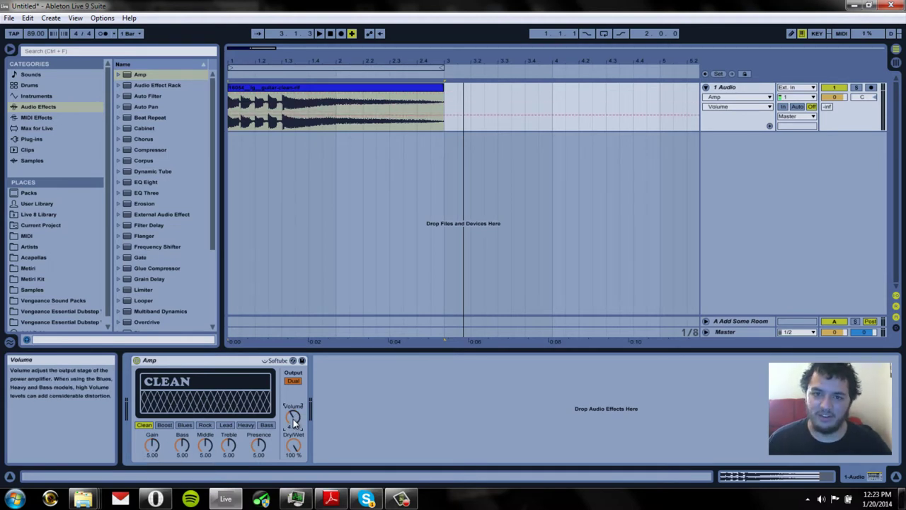
mouse_move(294, 422)
mouse_down()
mouse_move(300, 430)
mouse_move(288, 407)
mouse_up()
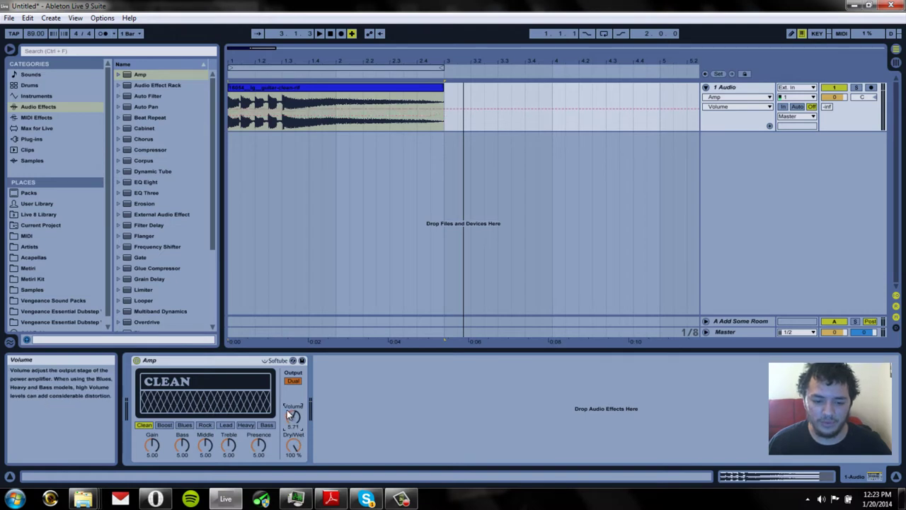
click(832, 96)
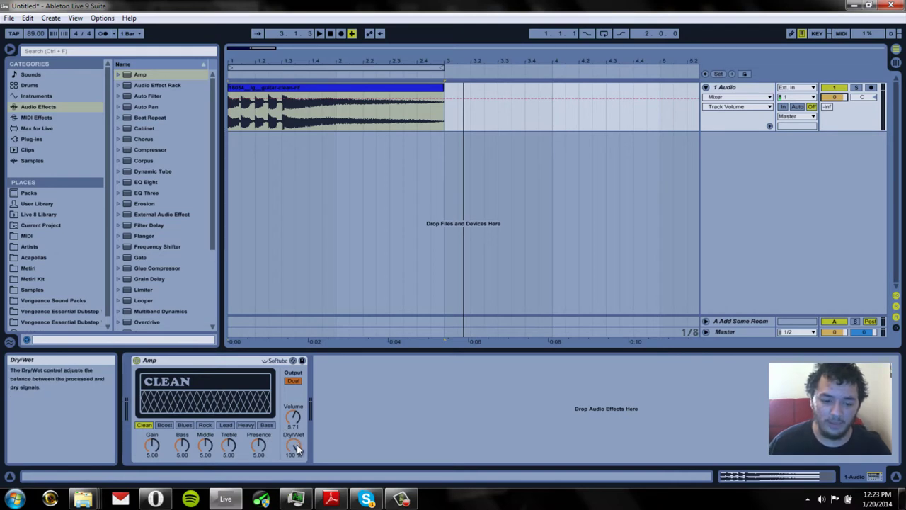
drag(293, 445, 298, 453)
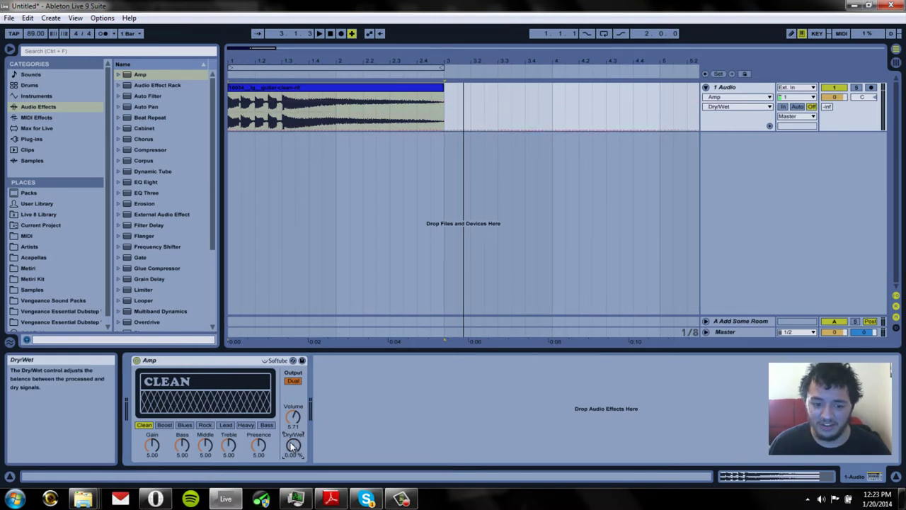
drag(292, 446, 289, 432)
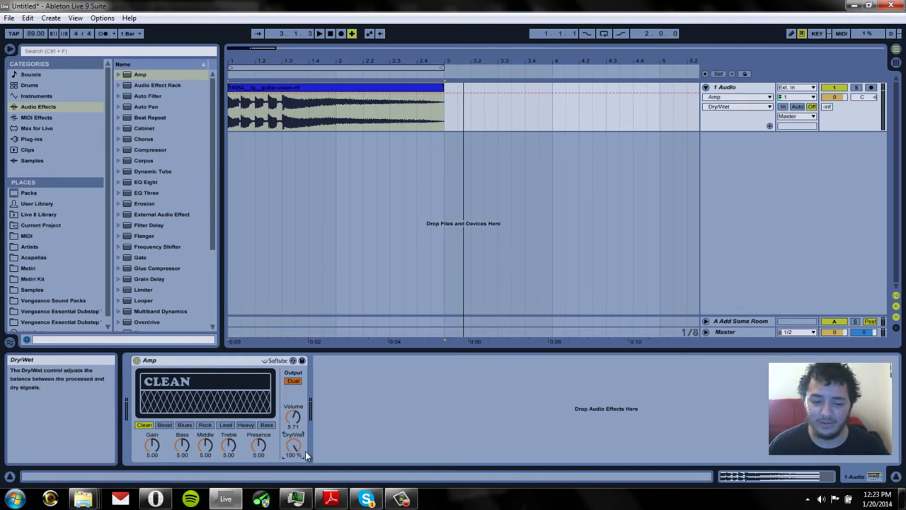
drag(293, 457, 289, 457)
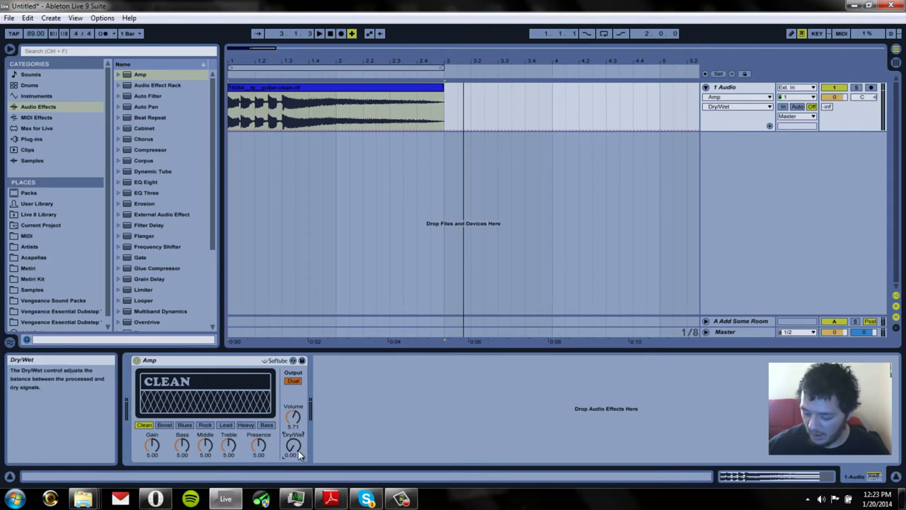
drag(298, 454, 298, 432)
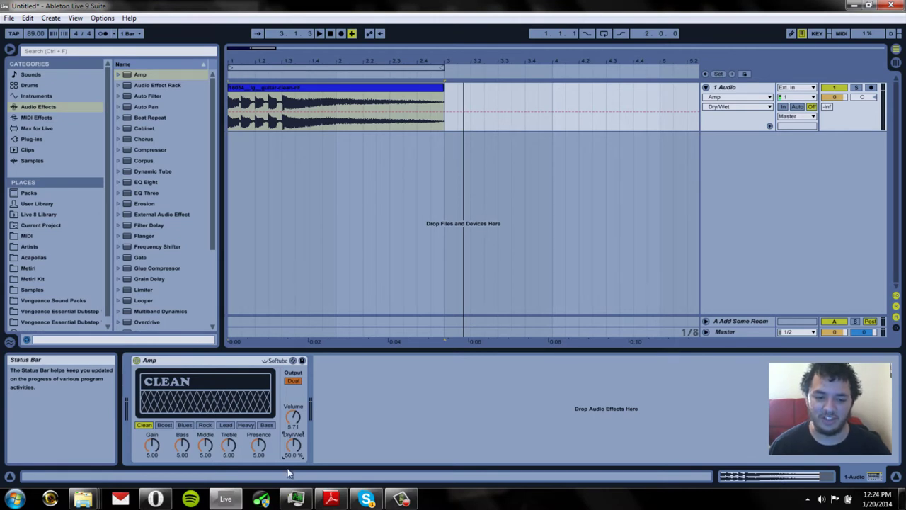
click(230, 362)
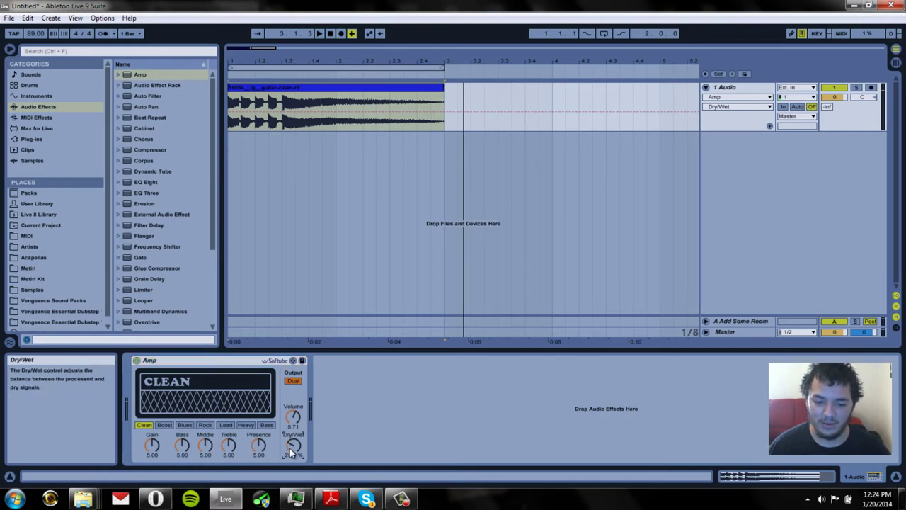
drag(291, 446, 291, 461)
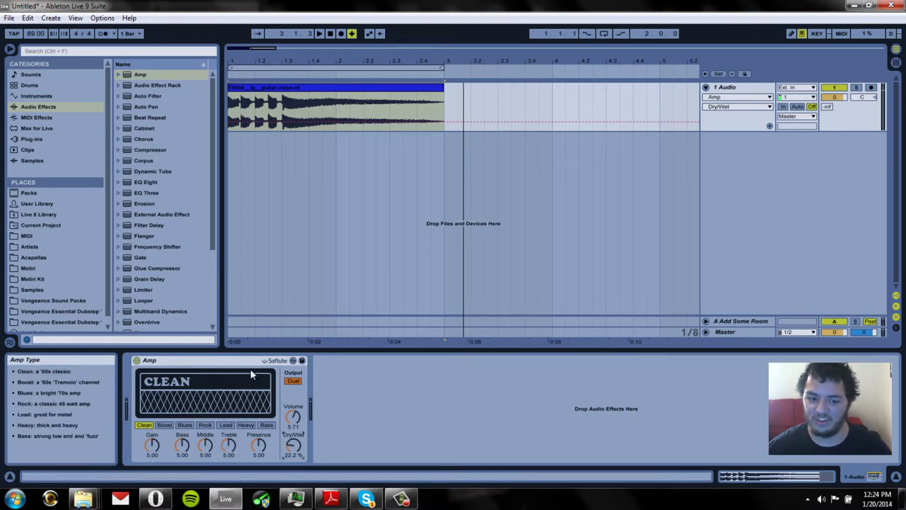
drag(290, 451, 290, 424)
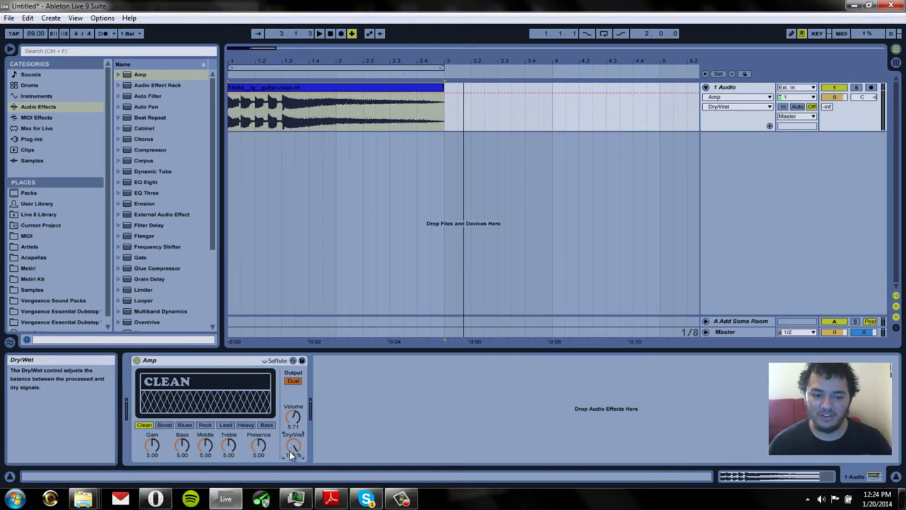
Step: Cancel the Amp preset hot-swap, then bypass and re-enable the Amp to compare dry and Blues guitar
click(293, 362)
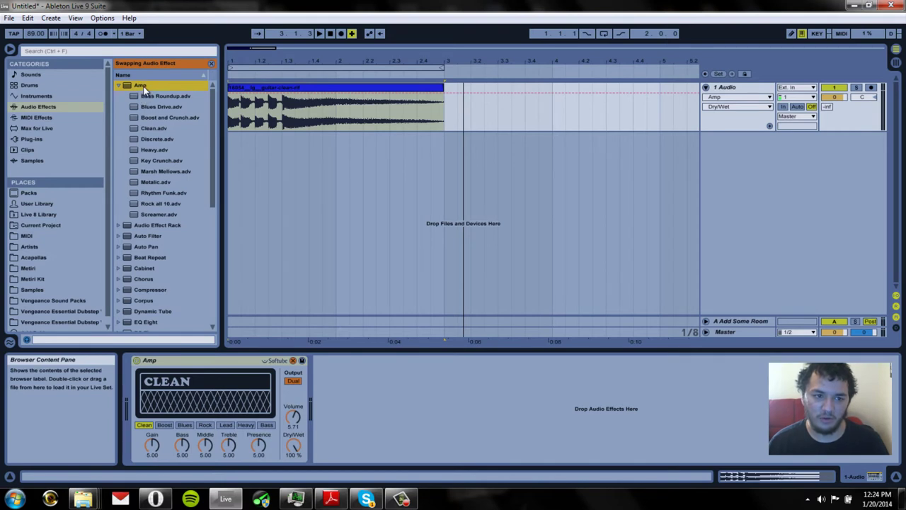
click(293, 361)
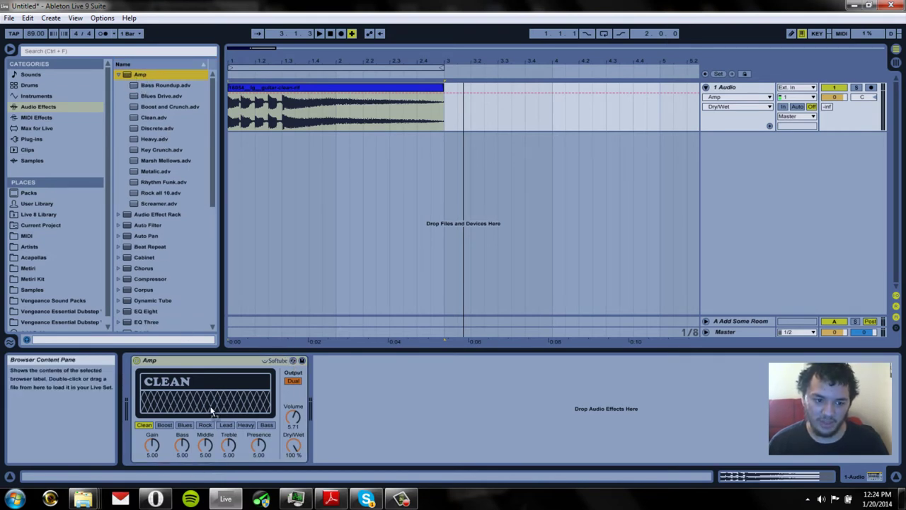
scroll(211, 410, down, 2)
click(276, 95)
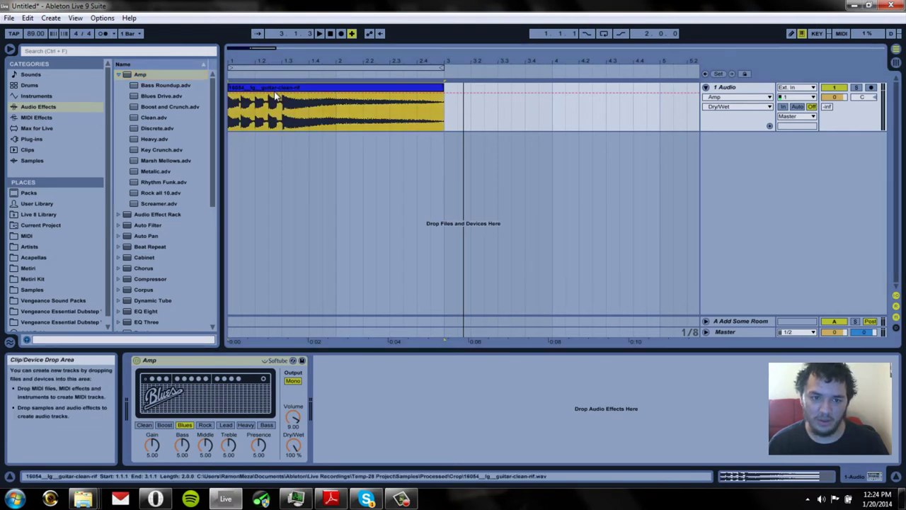
click(137, 361)
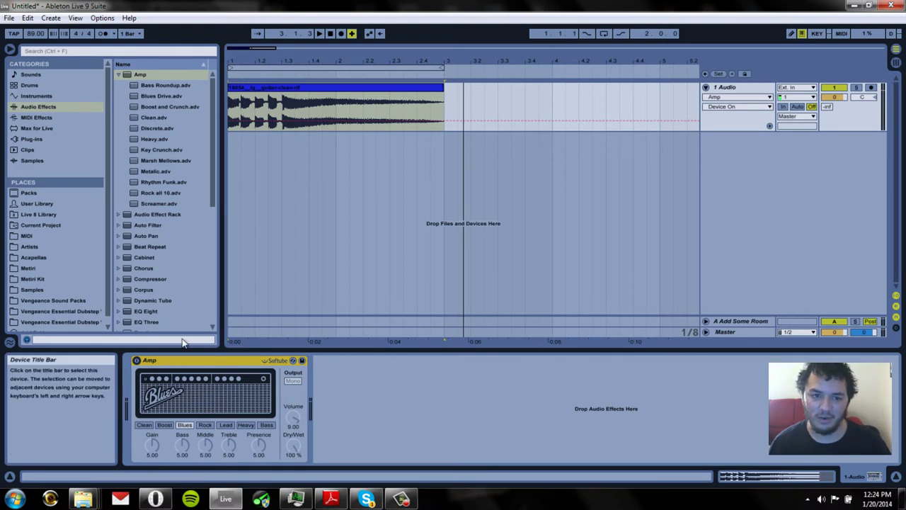
click(232, 337)
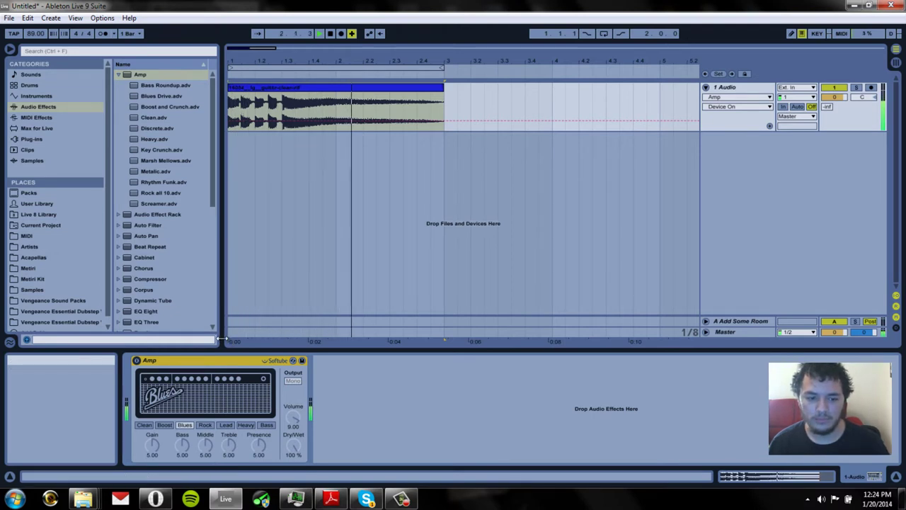
click(136, 361)
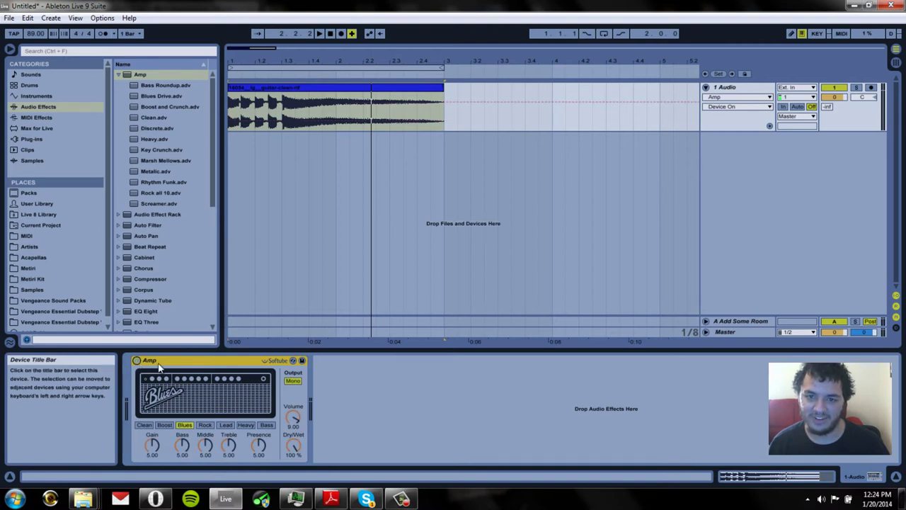
key(space)
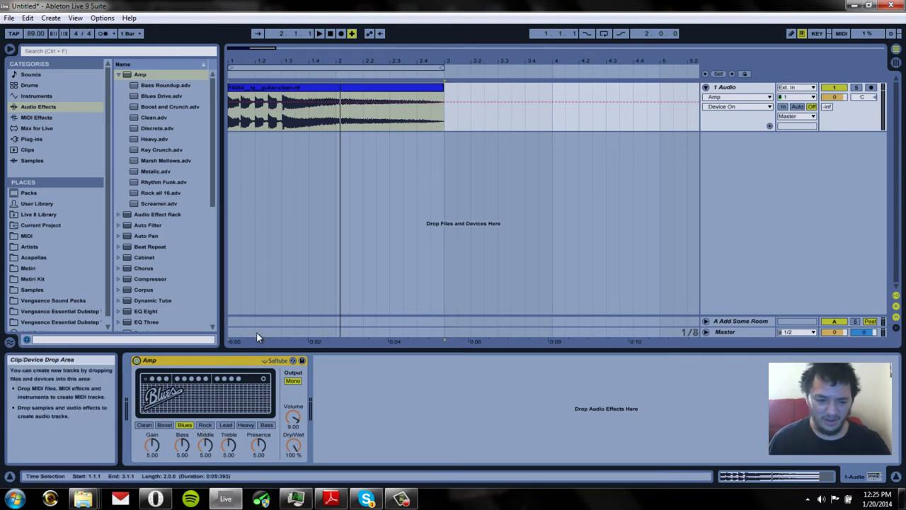
Step: Switch the Amp to Heavy and set Volume 4.60 and Gain 6.75, auditioning the result
click(248, 425)
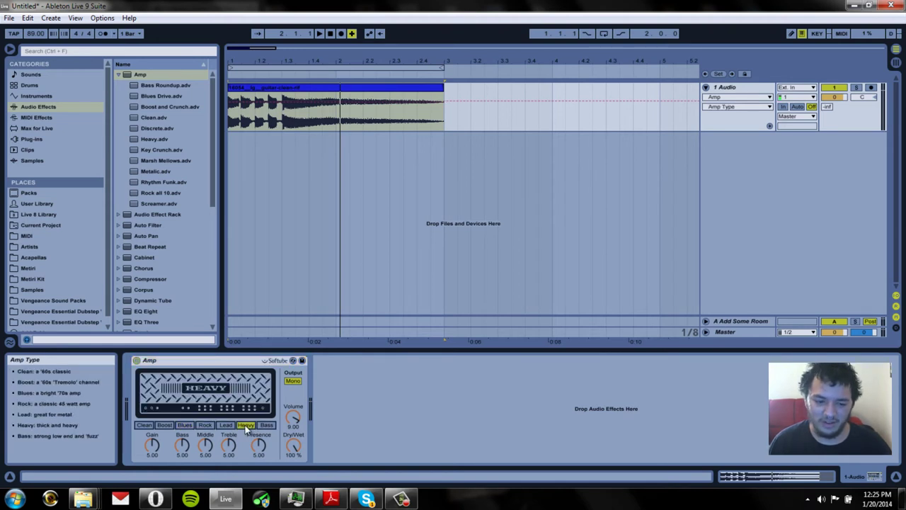
click(293, 417)
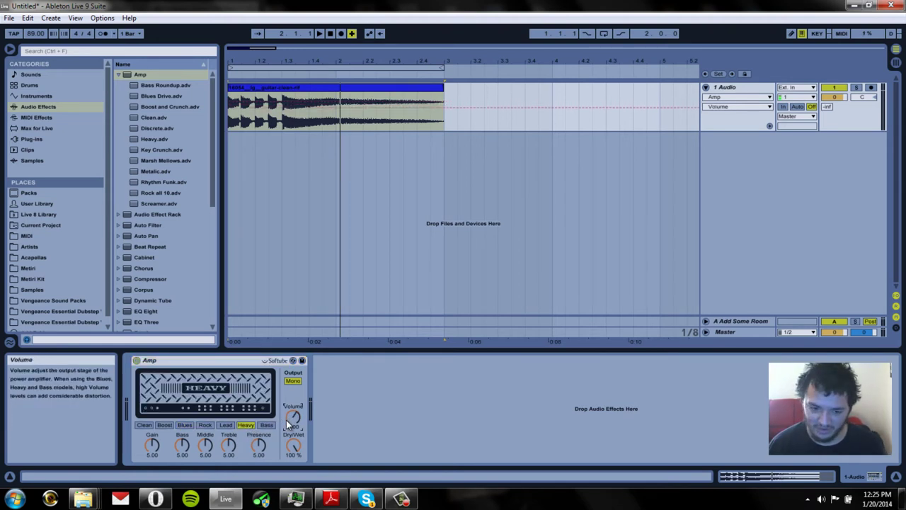
key(space)
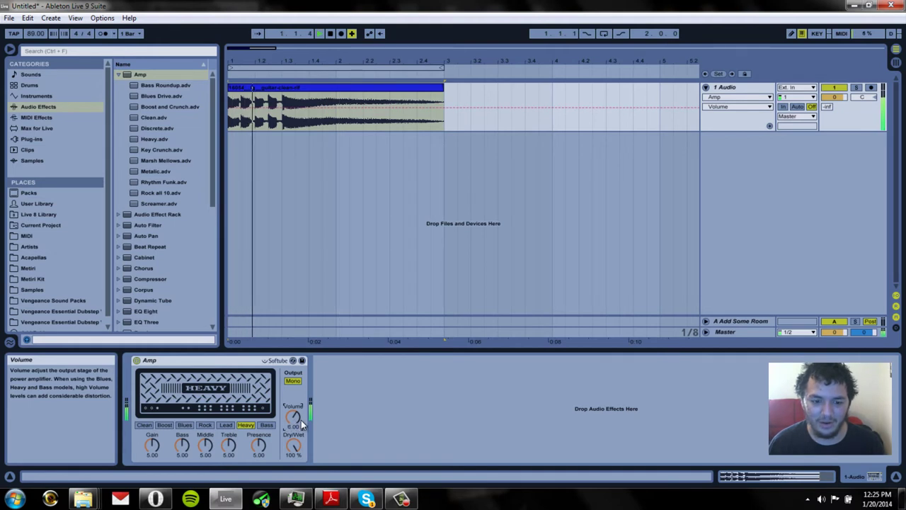
click(152, 446)
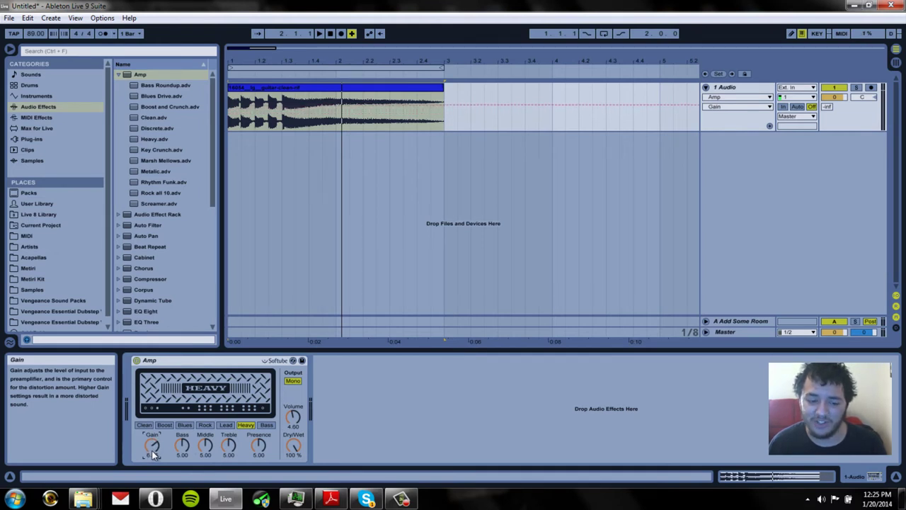
key(space)
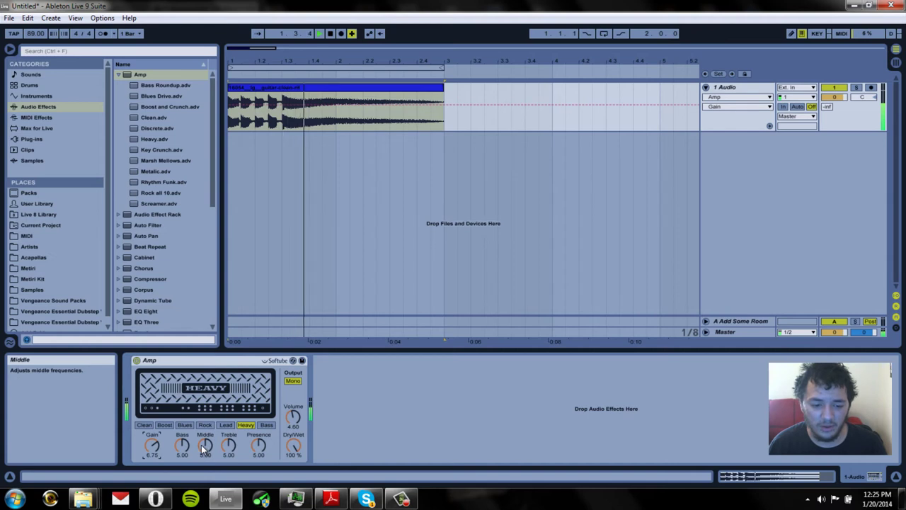
Step: Lower Bass and Middle to 3.97, set Treble to 5.79, and begin adjusting Presence
drag(183, 451, 205, 461)
click(228, 448)
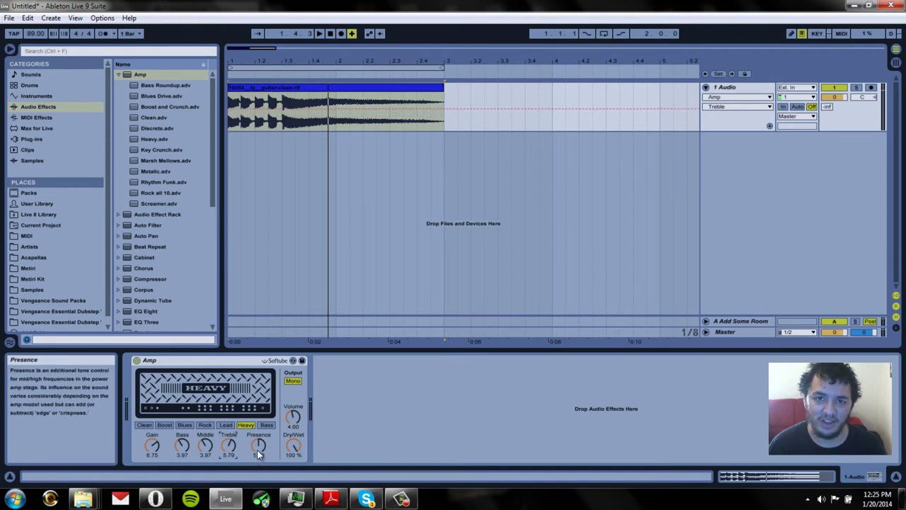
click(257, 450)
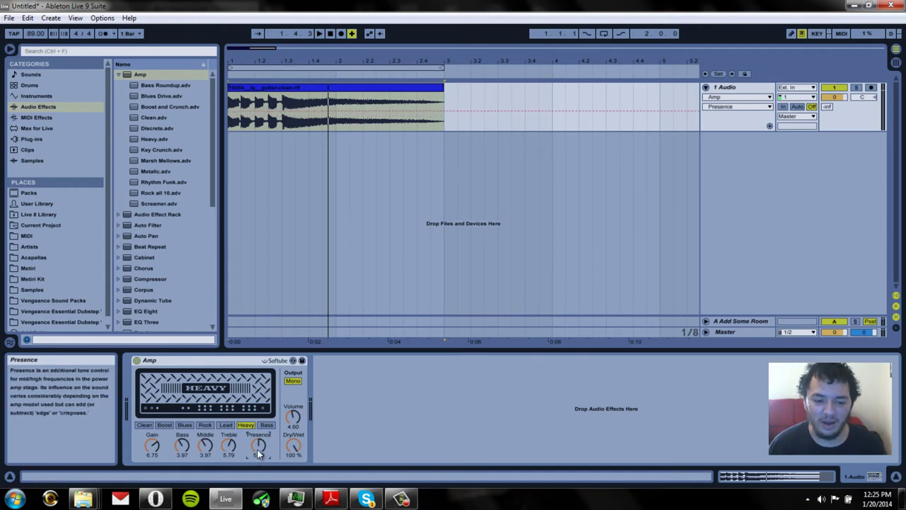
scroll(259, 454, up, 5)
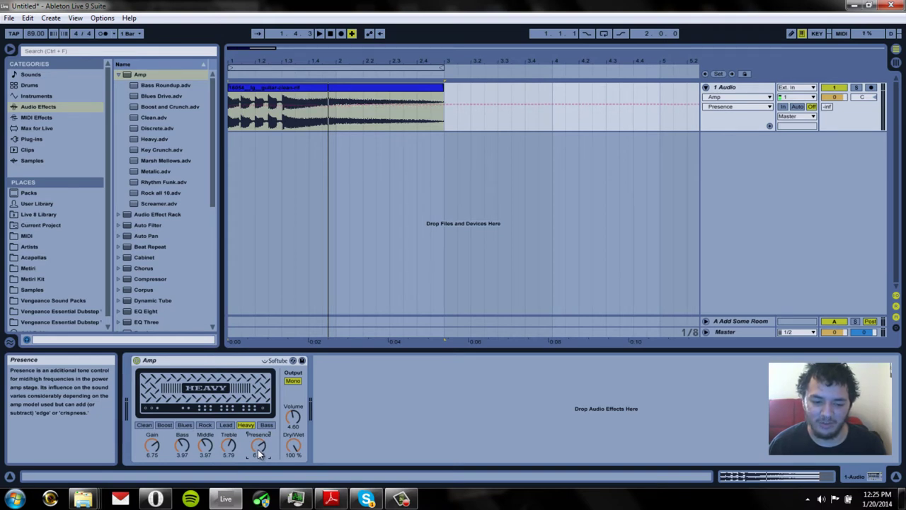
key(space)
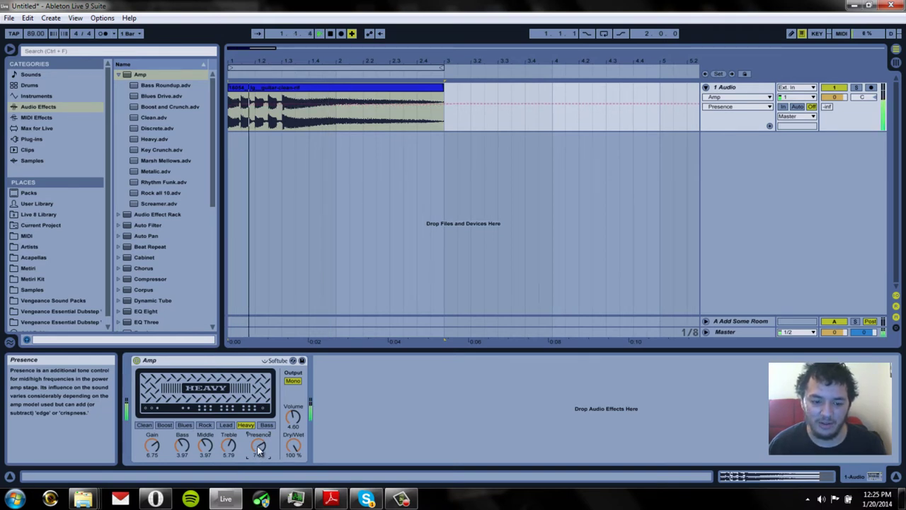
Step: Drop Presence to 0 and audition it, then raise it to about 2
scroll(258, 449, down, 10)
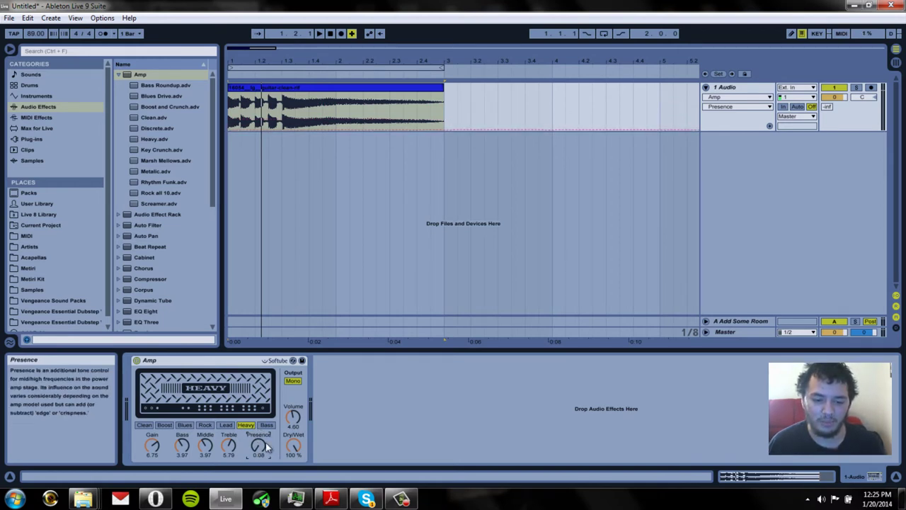
scroll(258, 444, down, 2)
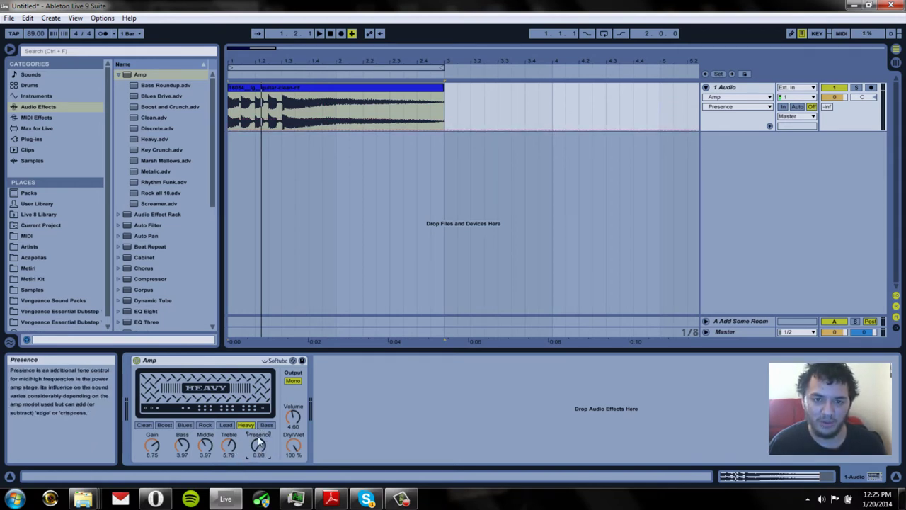
key(space)
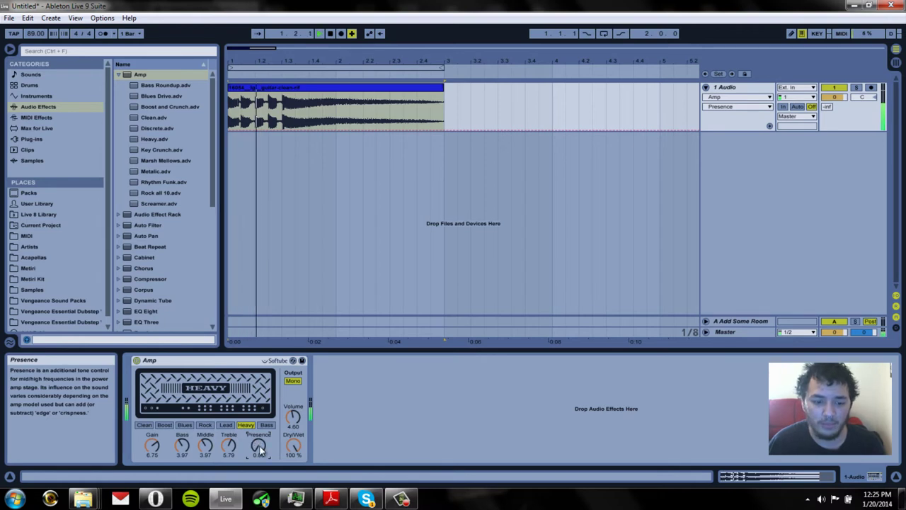
key(space)
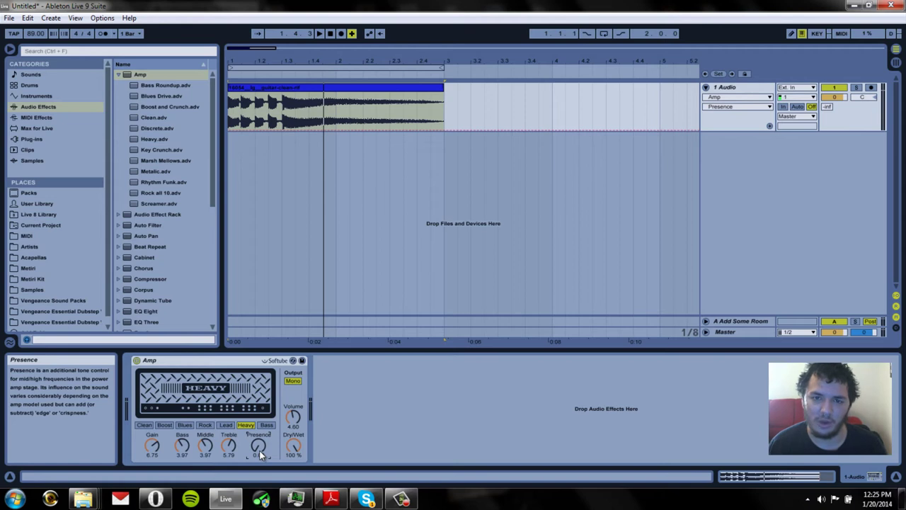
drag(258, 448, 258, 429)
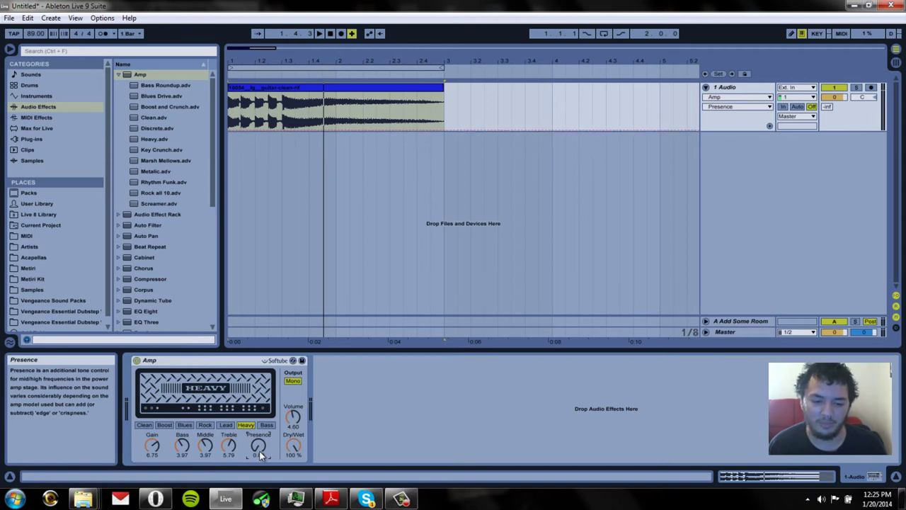
key(space)
Step: Scroll Presence up to 10.0 while replaying the clip, then settle it at 6.11
scroll(259, 449, up, 5)
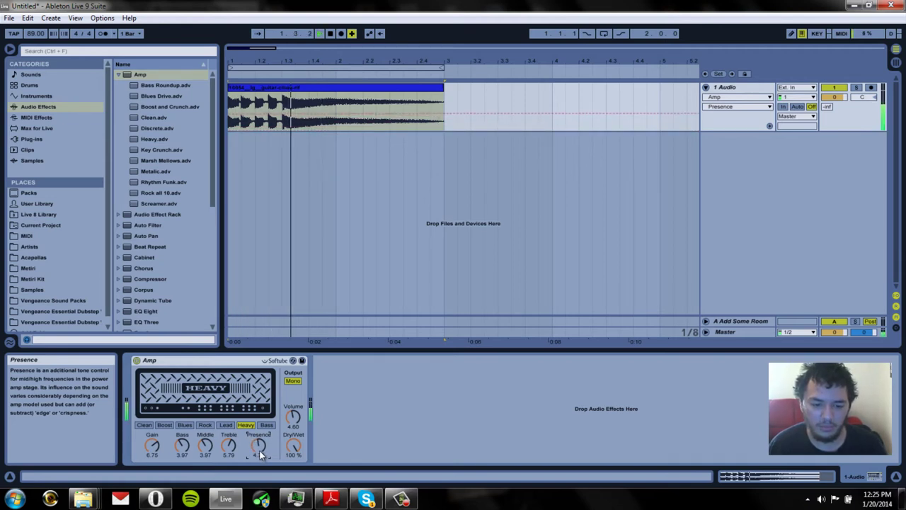
key(space)
scroll(259, 449, up, 3)
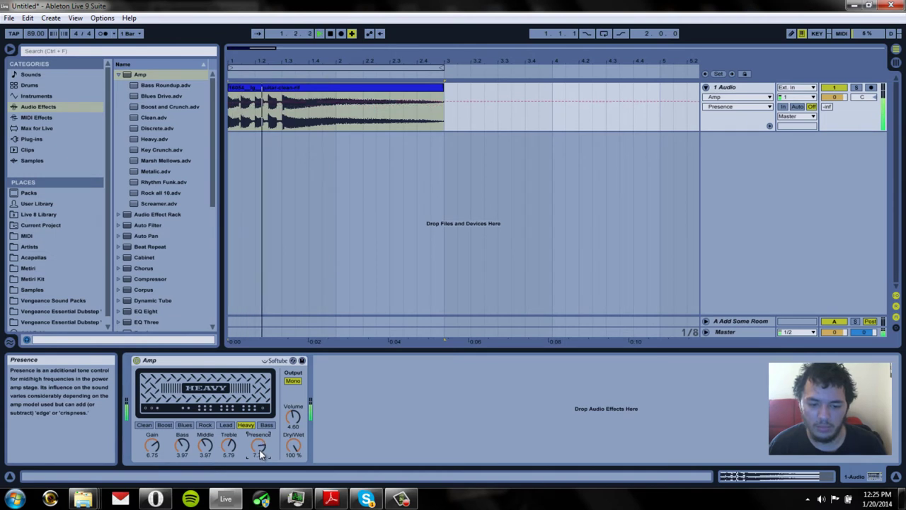
key(space)
key(space)
scroll(259, 449, up, 2)
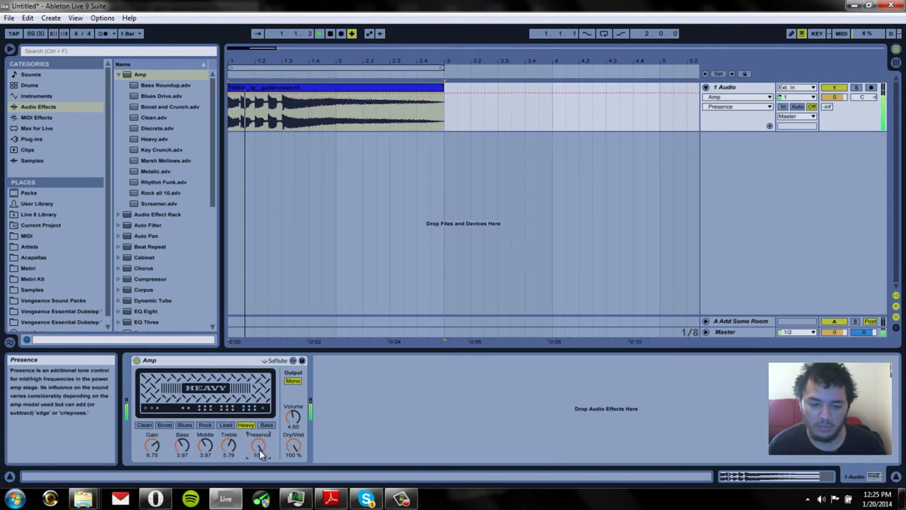
key(space)
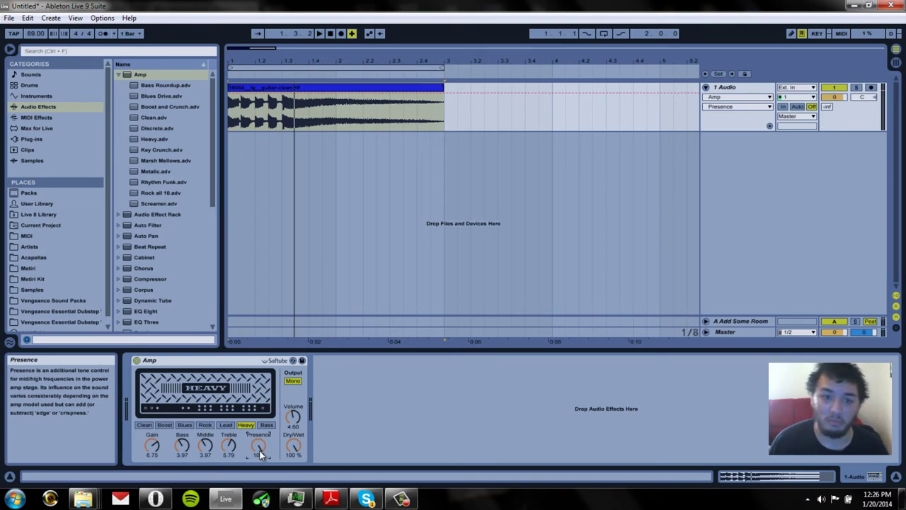
scroll(259, 449, down, 5)
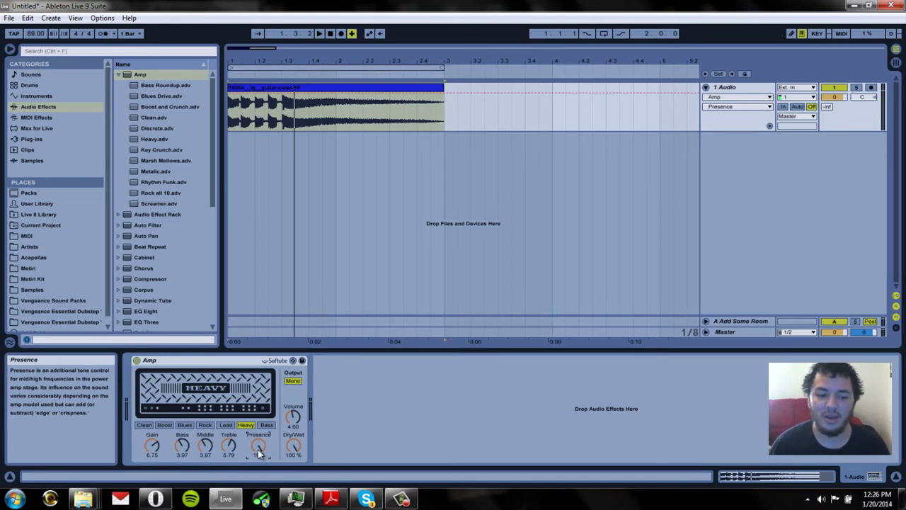
scroll(259, 449, up, 2)
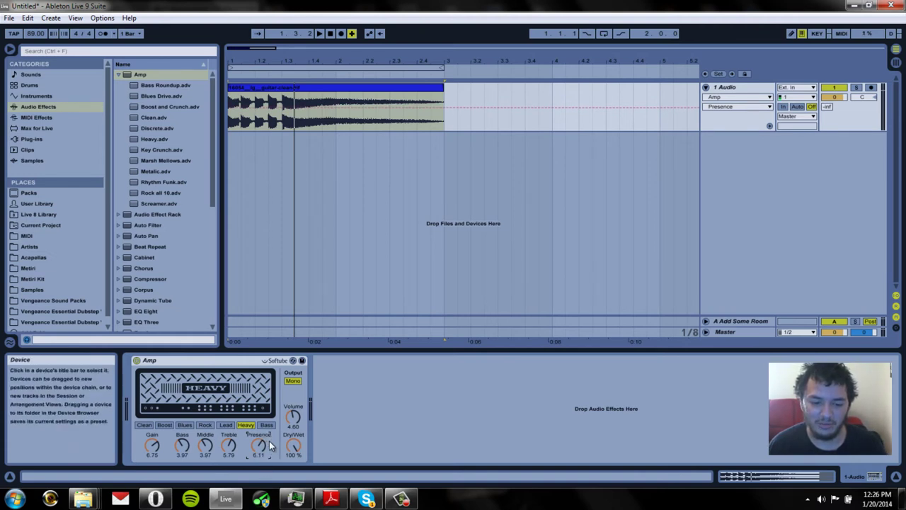
key(space)
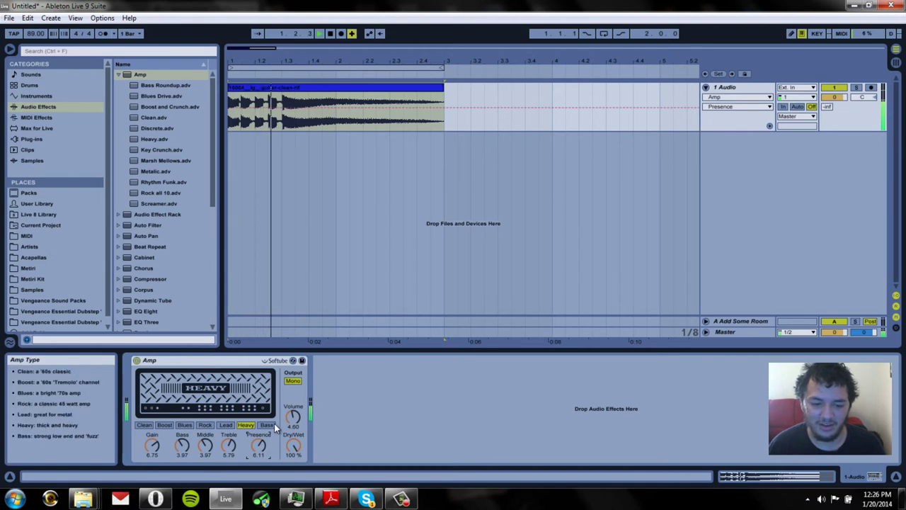
Step: Raise the Amp's Volume from 4.60 to 7.06, audition the guitar clip, then stop playback
key(space)
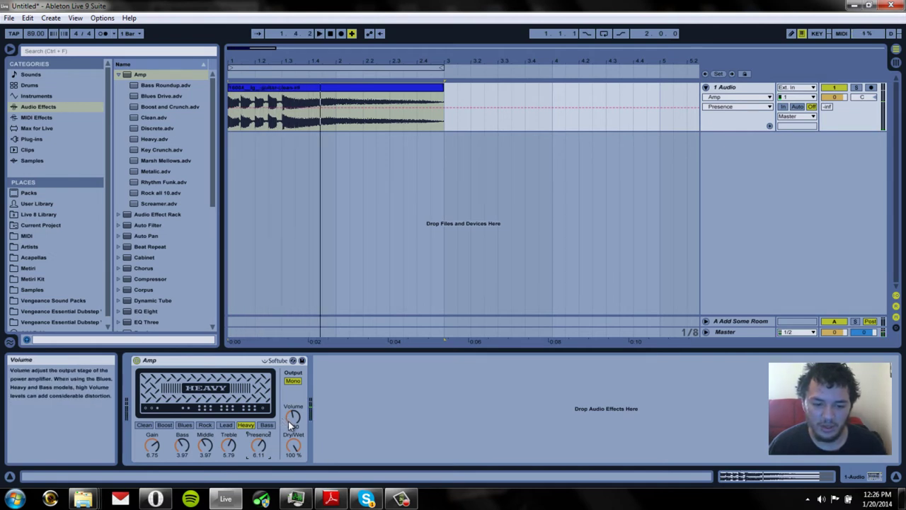
drag(294, 418, 293, 418)
key(space)
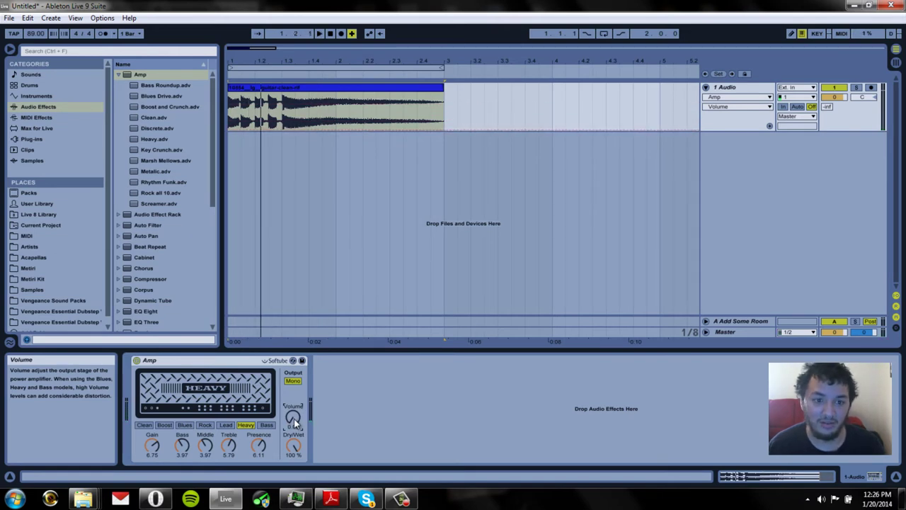
key(space)
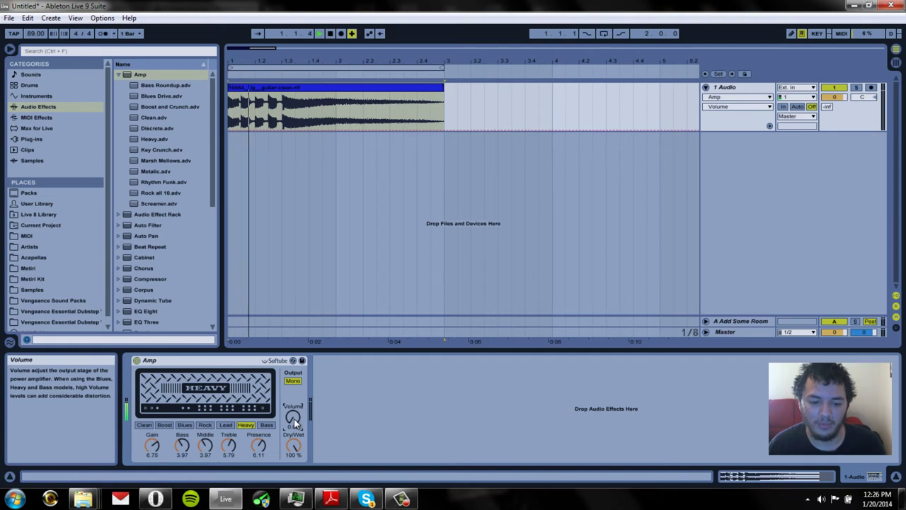
key(space)
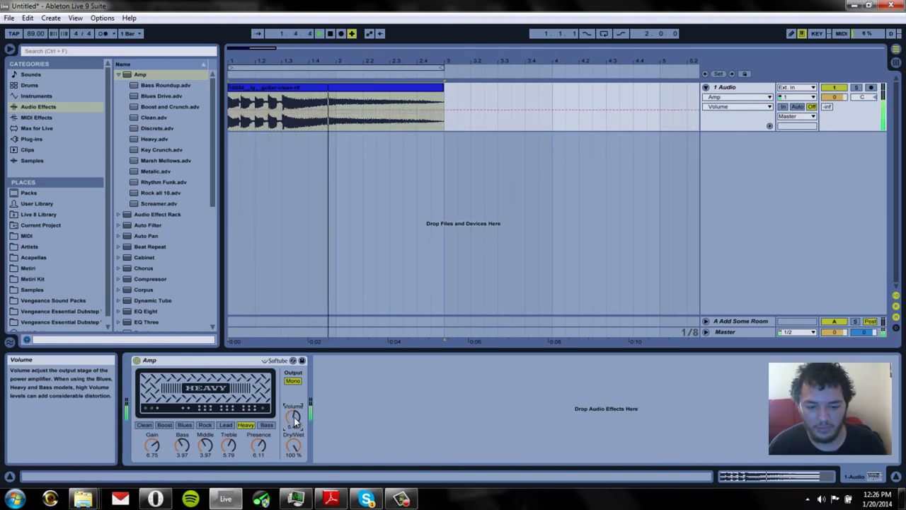
key(space)
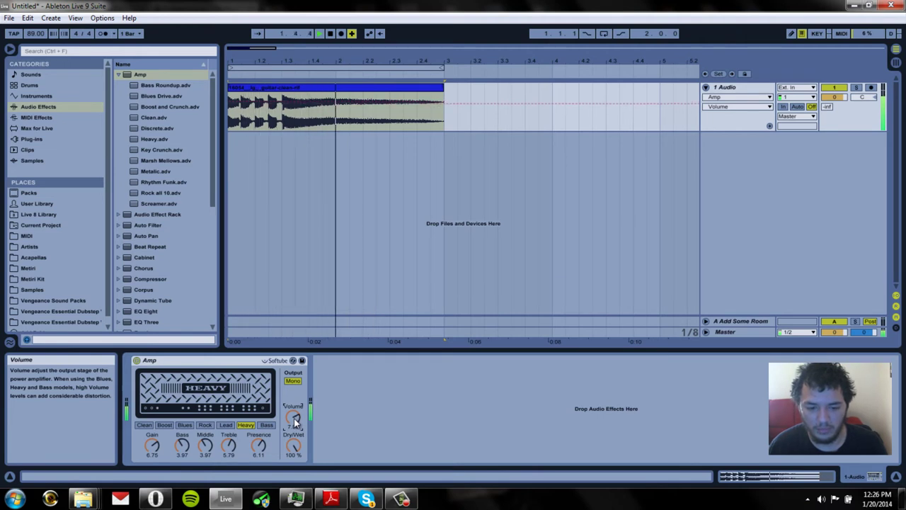
key(space)
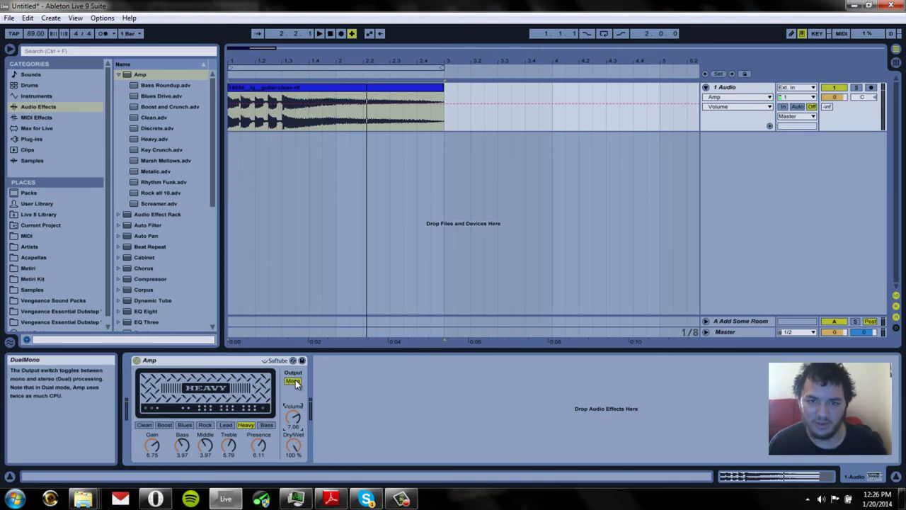
Step: Toggle the Amp's Output from Mono to Dual and replay the guitar clip to hear it
key(space)
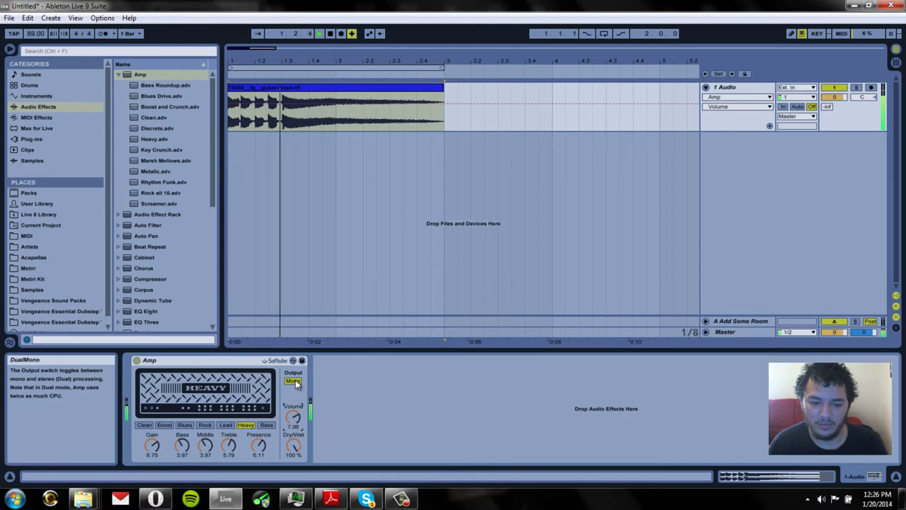
click(293, 381)
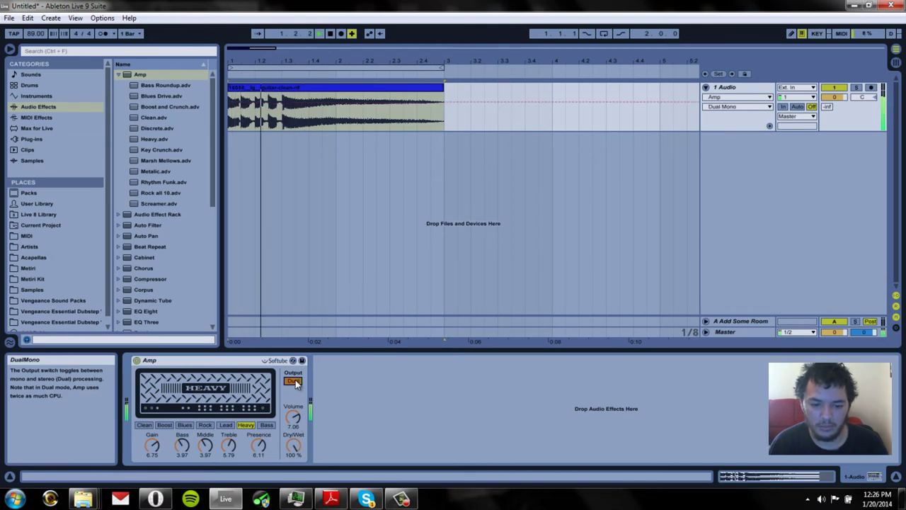
click(293, 381)
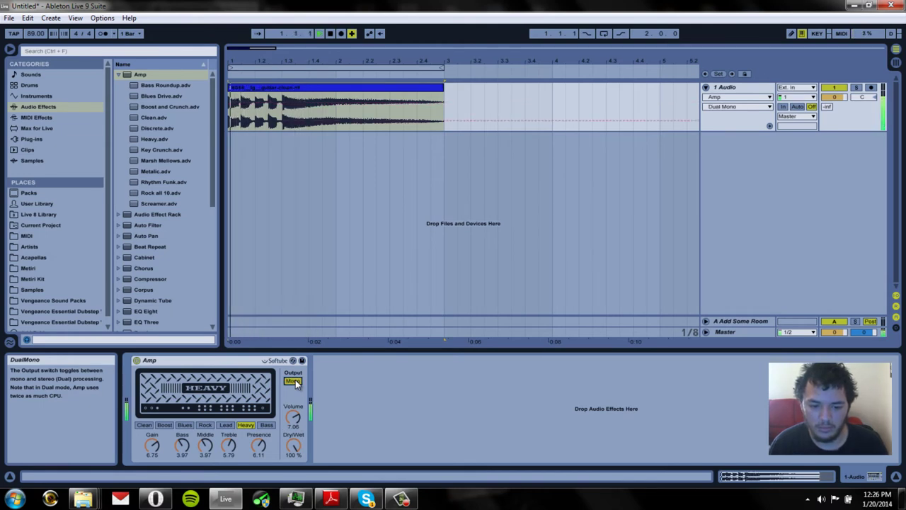
click(293, 380)
key(space)
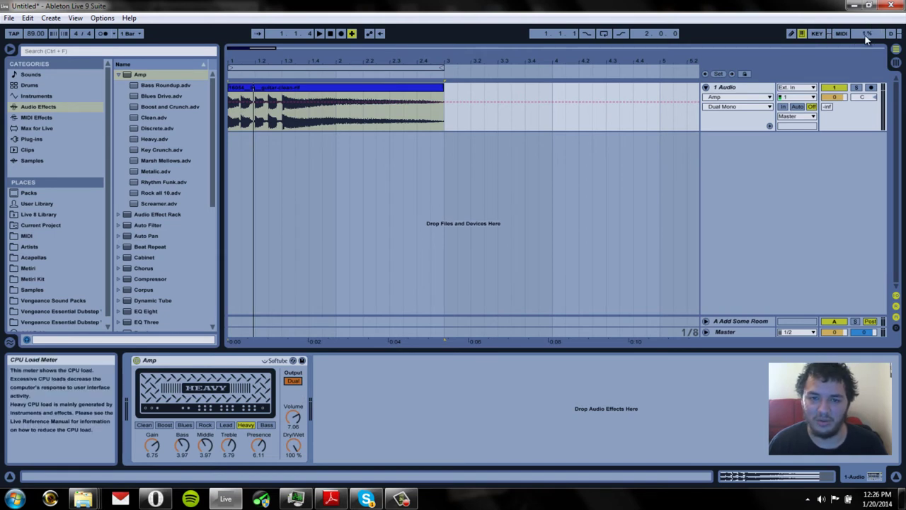
key(space)
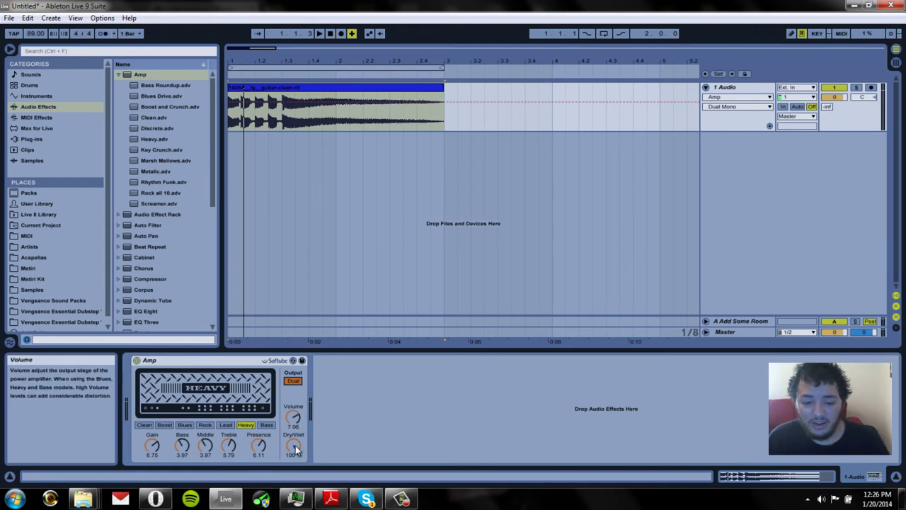
Step: Audition the Amp fully dry at 0% Dry/Wet, then fully wet at 100%
drag(296, 449, 293, 449)
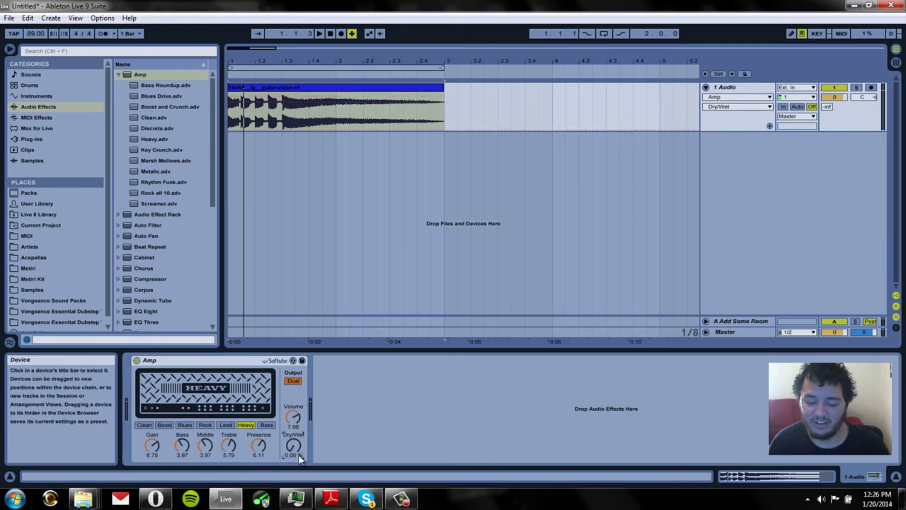
key(space)
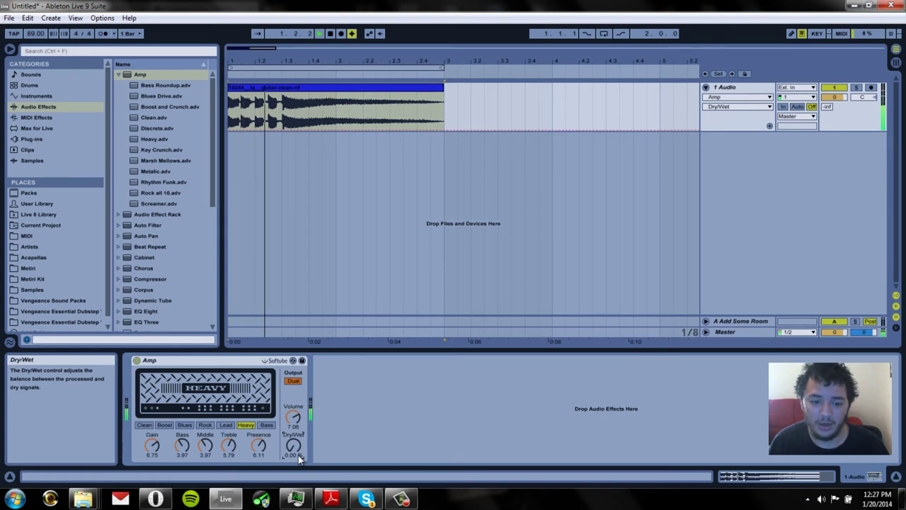
drag(297, 456, 297, 396)
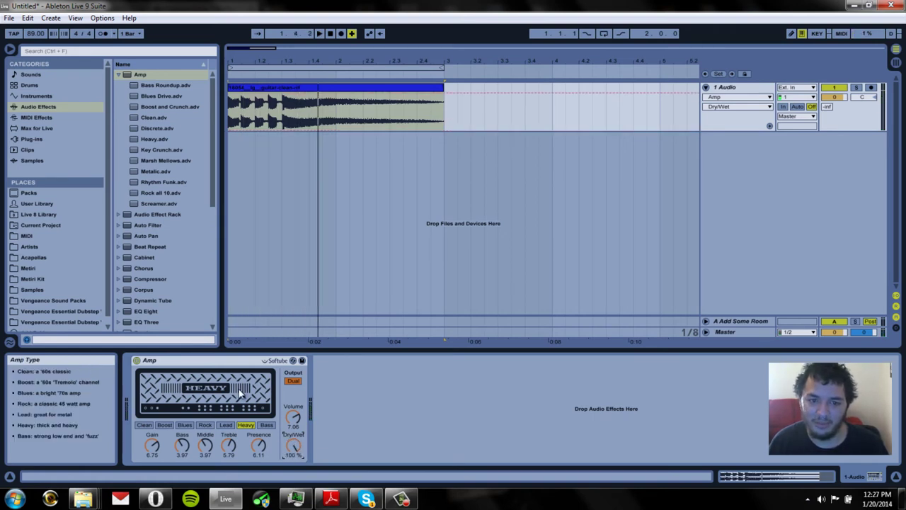
key(space)
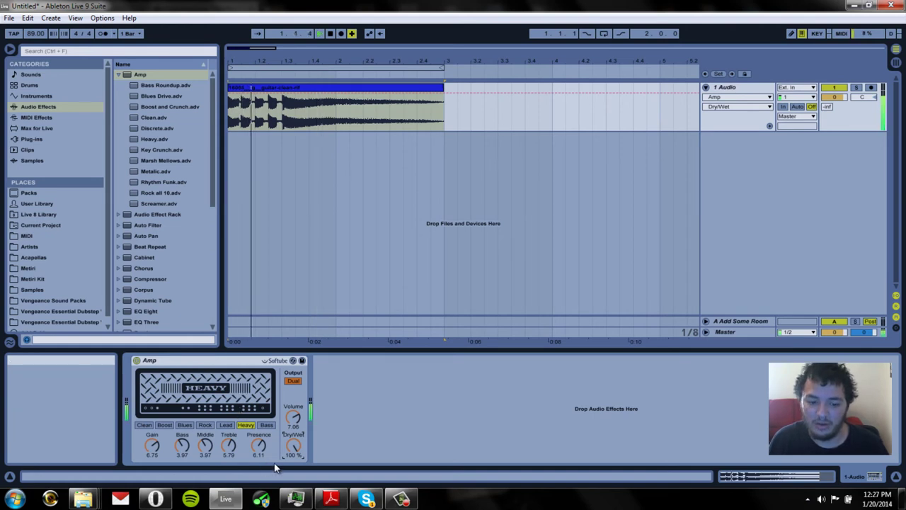
Step: Fine-tune the Amp's Dry/Wet mix while replaying the clip, settling on 75%, then stop playback
drag(293, 450, 295, 457)
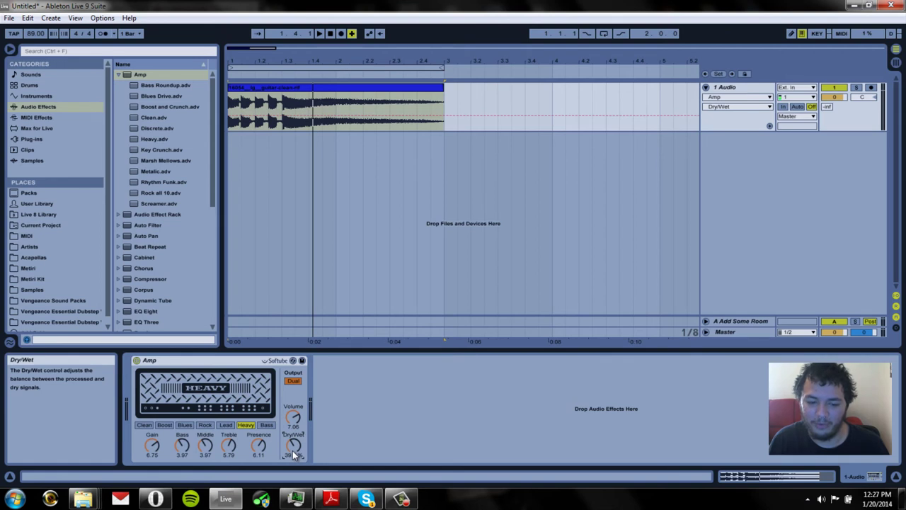
key(space)
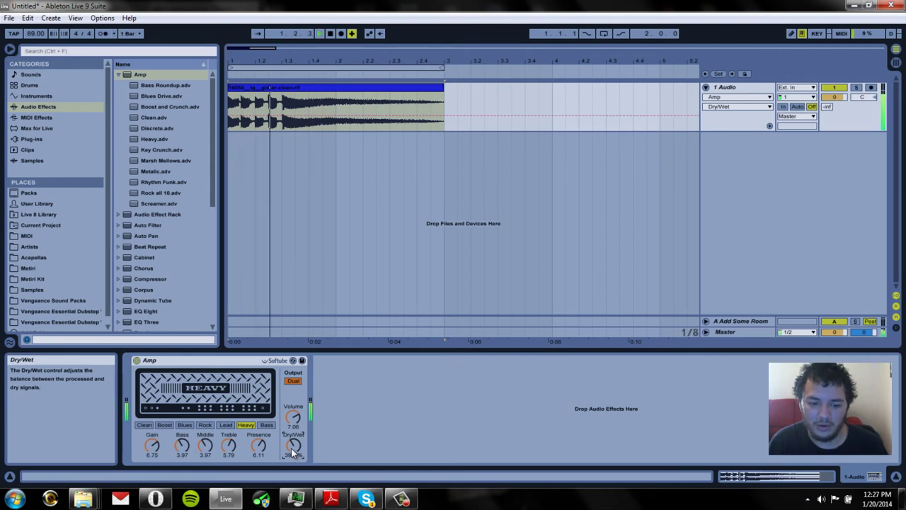
drag(291, 450, 291, 446)
key(space)
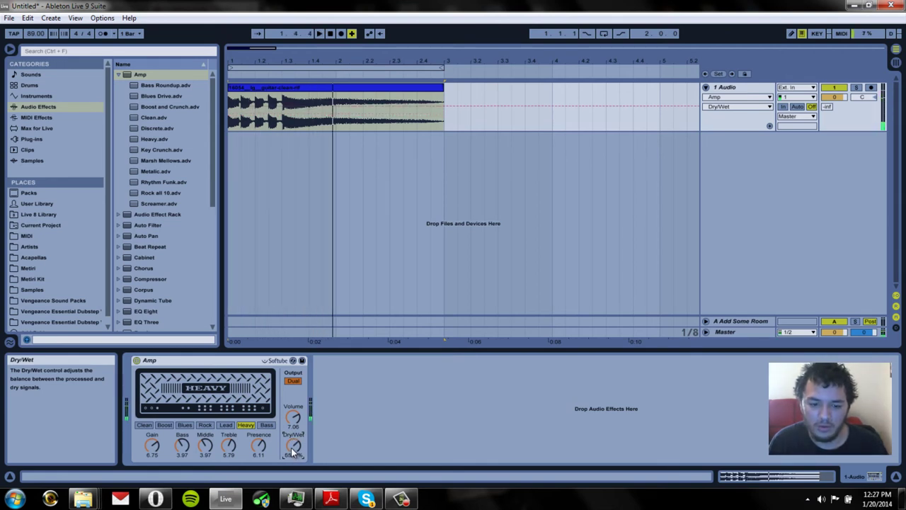
key(space)
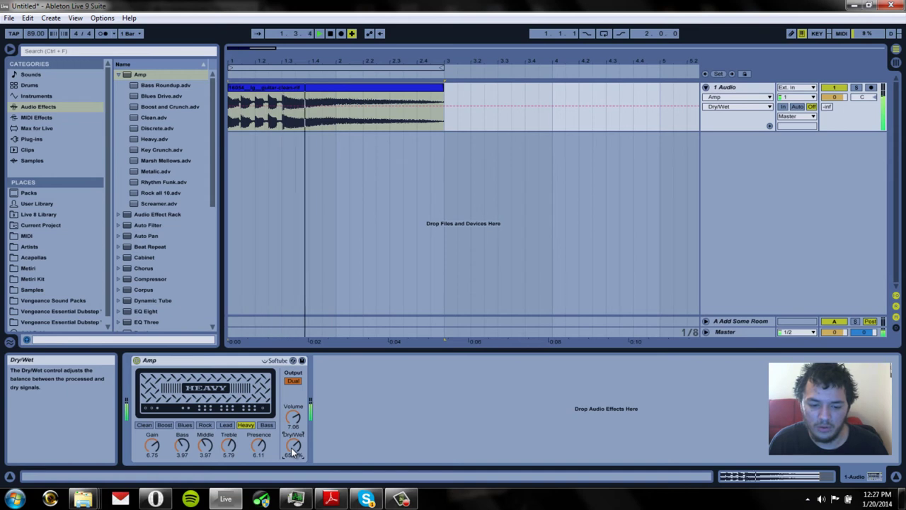
drag(293, 453, 297, 445)
key(space)
key(space)
key(space)
key(space)
key(space)
key(space)
key(space)
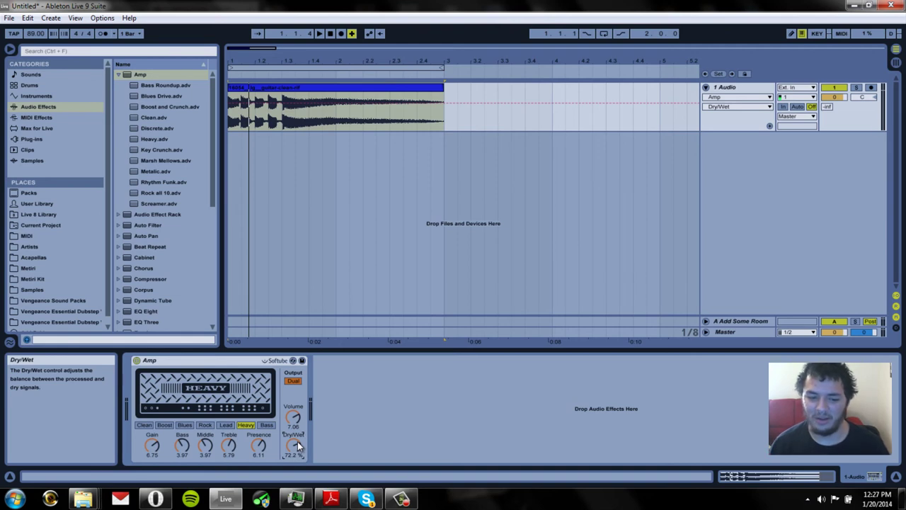
key(space)
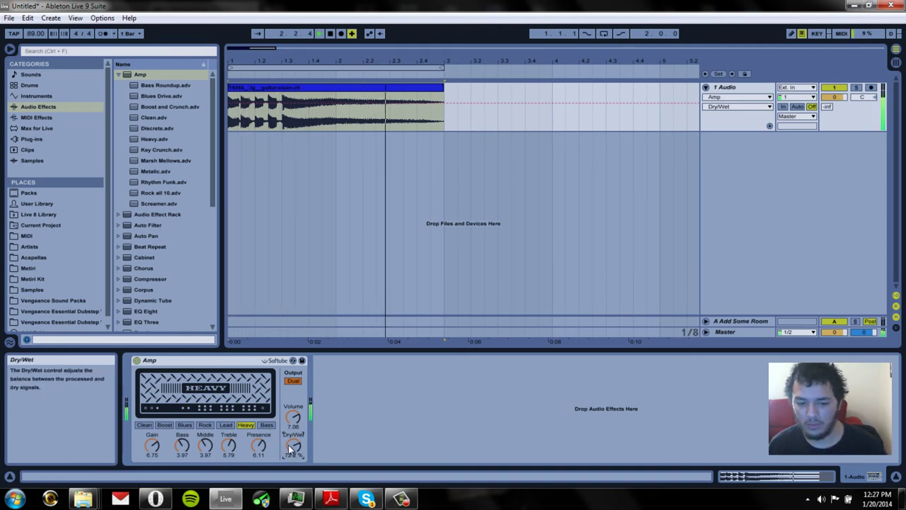
drag(290, 447, 296, 445)
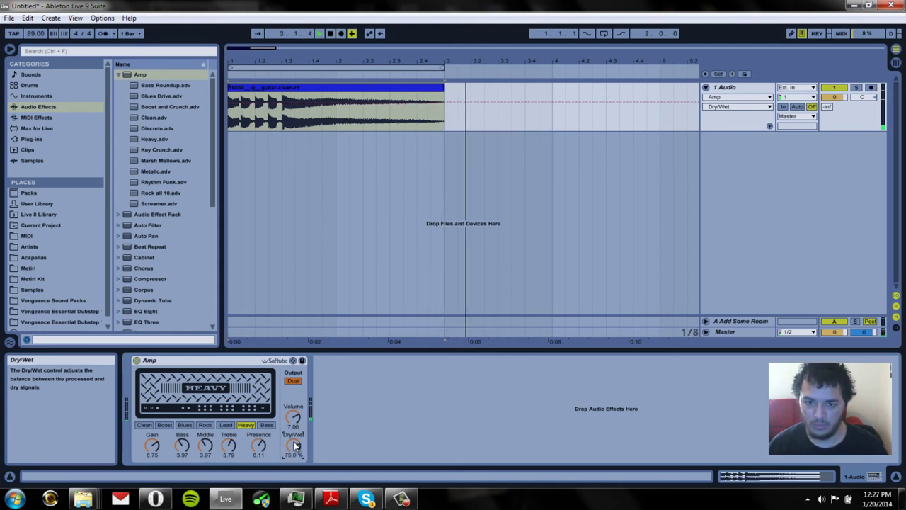
key(space)
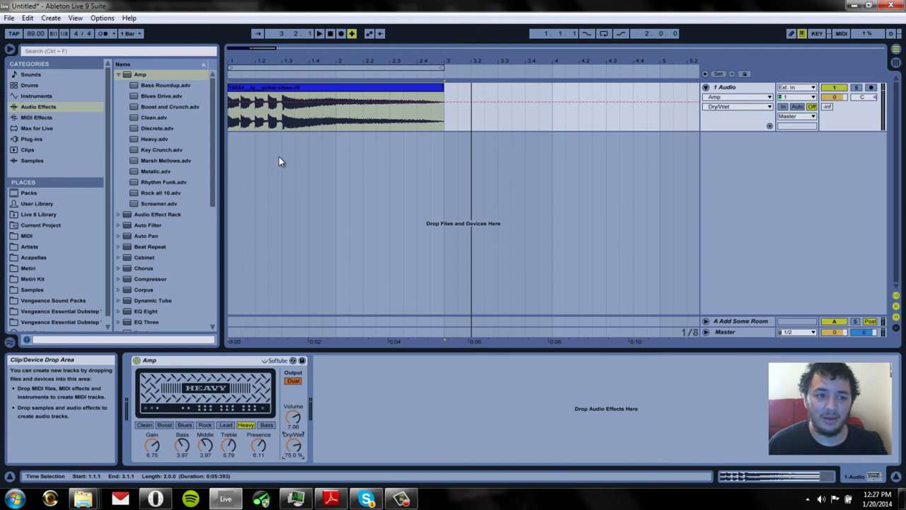
Step: Collapse the Amp folder in the browser and fold, then re-expand, the Amp device
click(117, 74)
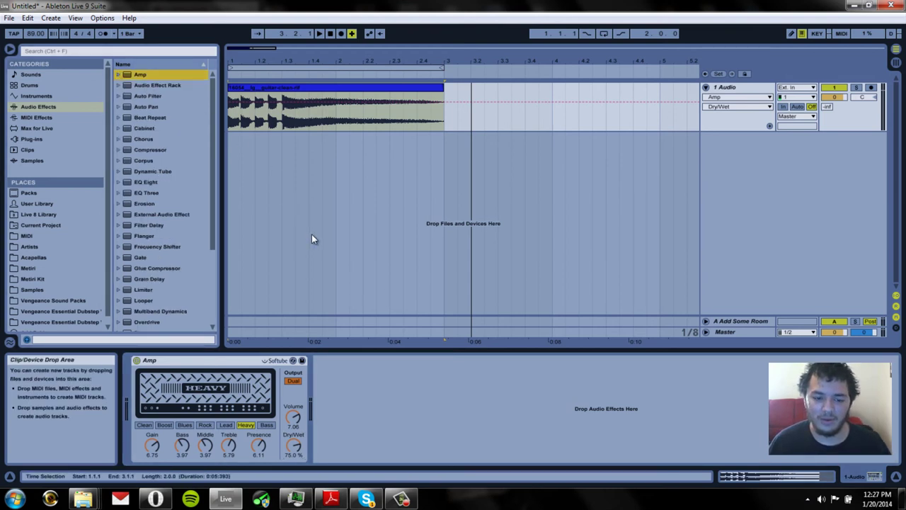
double_click(225, 356)
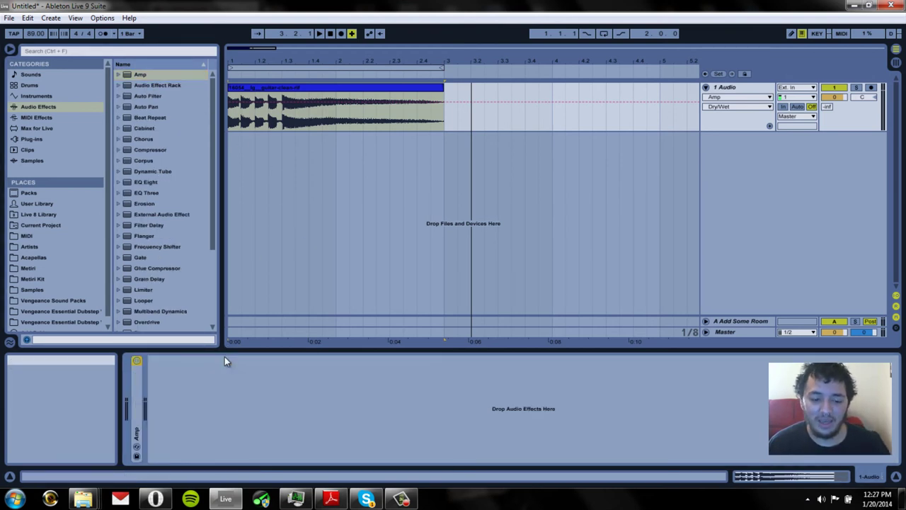
double_click(140, 394)
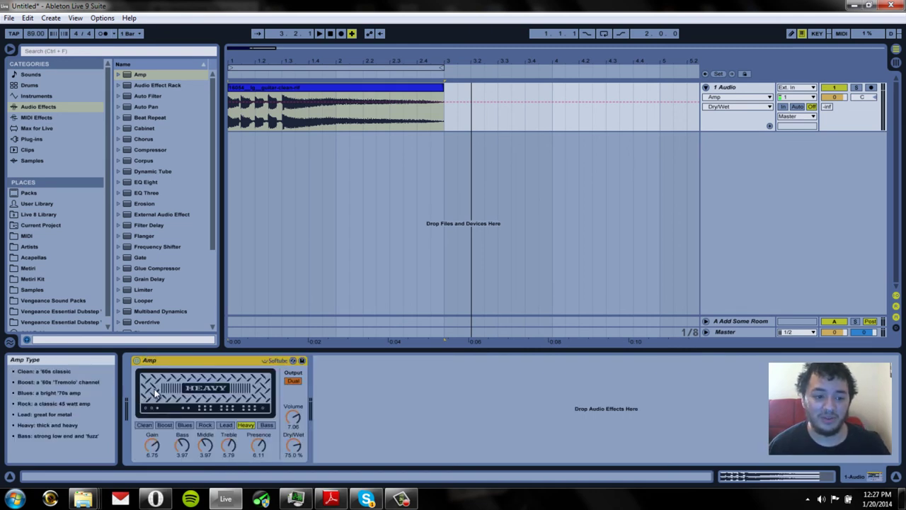
Step: Place a Cabinet device (1x12 speaker, Near On-Axis Condenser) after the Amp and switch it off
drag(135, 129, 367, 405)
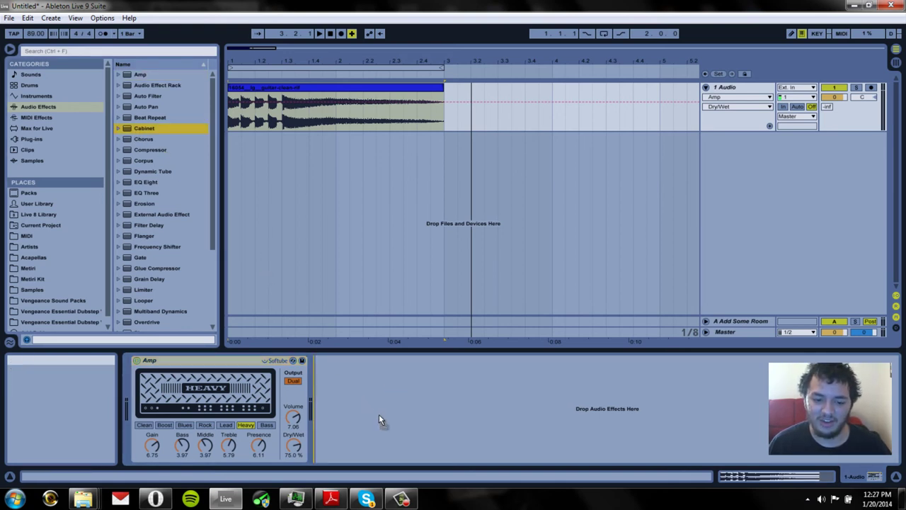
drag(379, 414, 378, 414)
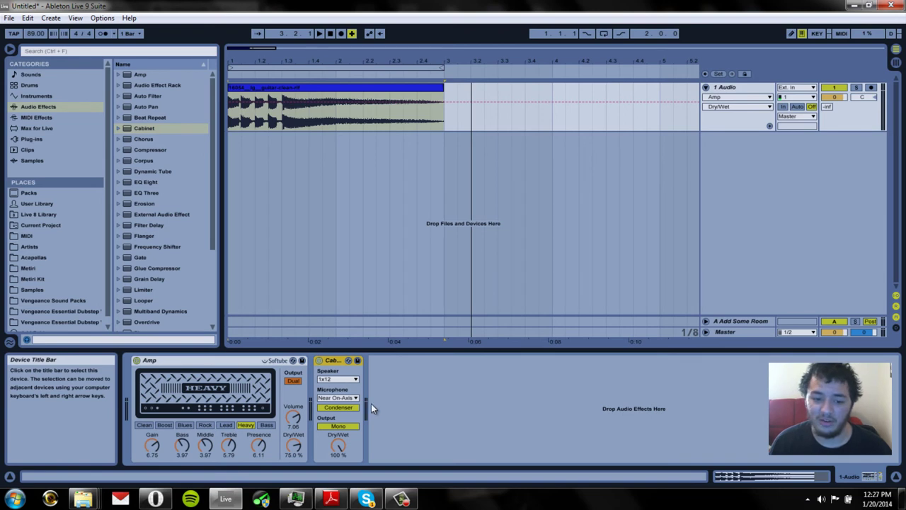
click(319, 361)
click(319, 361)
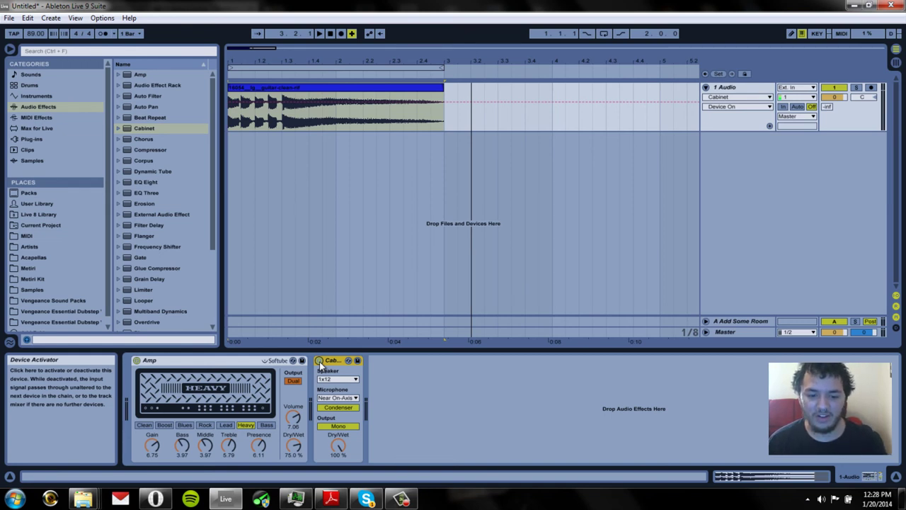
click(319, 361)
key(space)
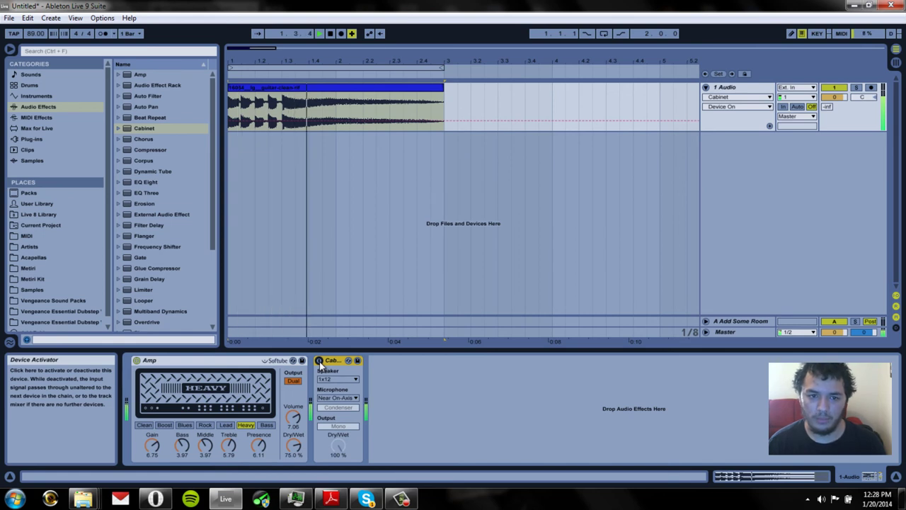
click(319, 361)
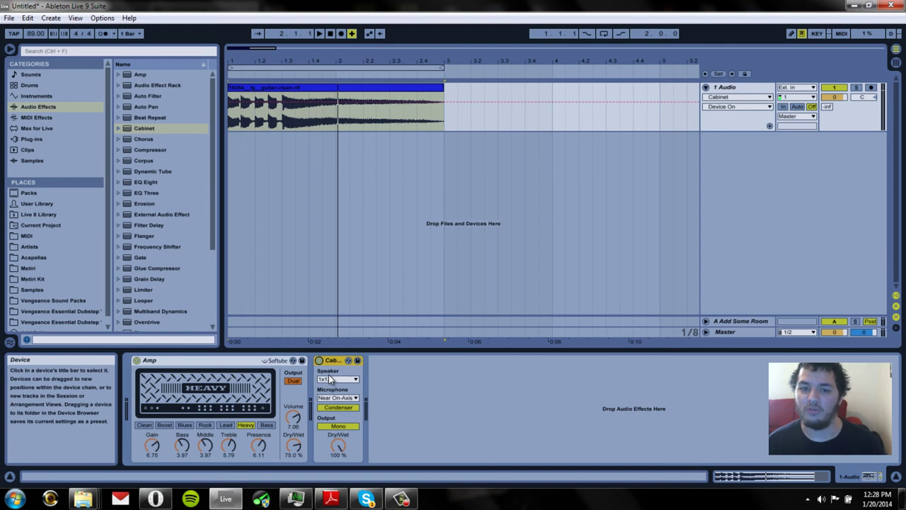
key(space)
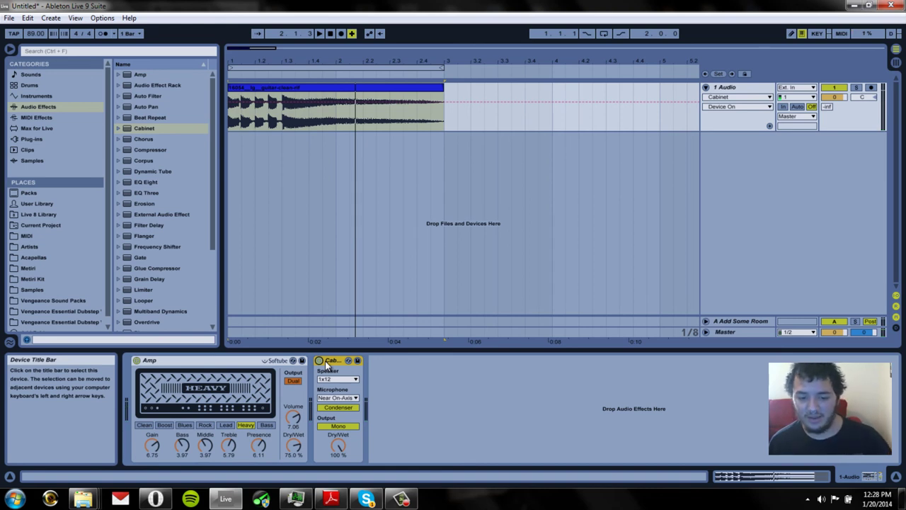
click(273, 362)
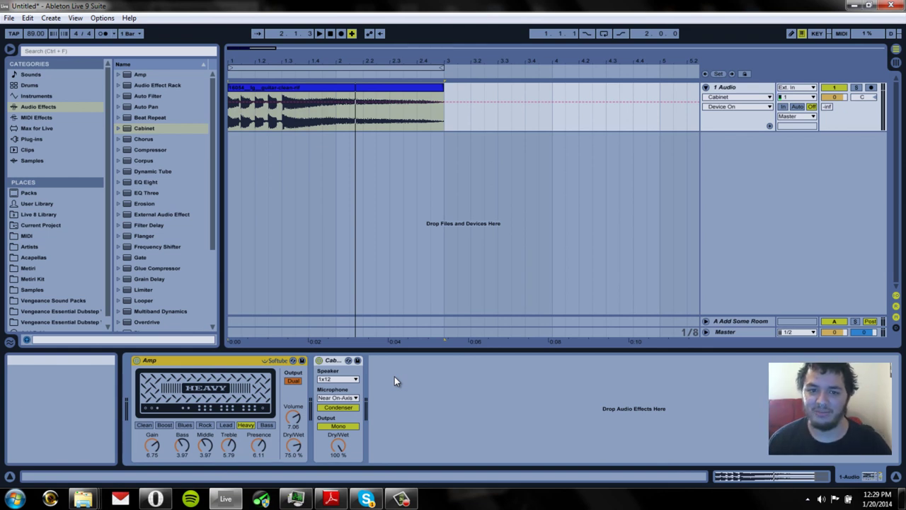
click(341, 361)
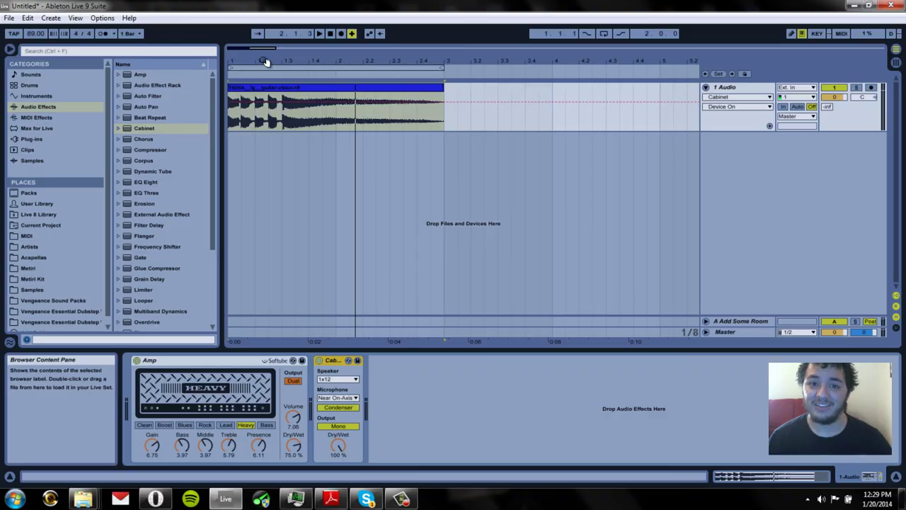
mouse_move(402, 502)
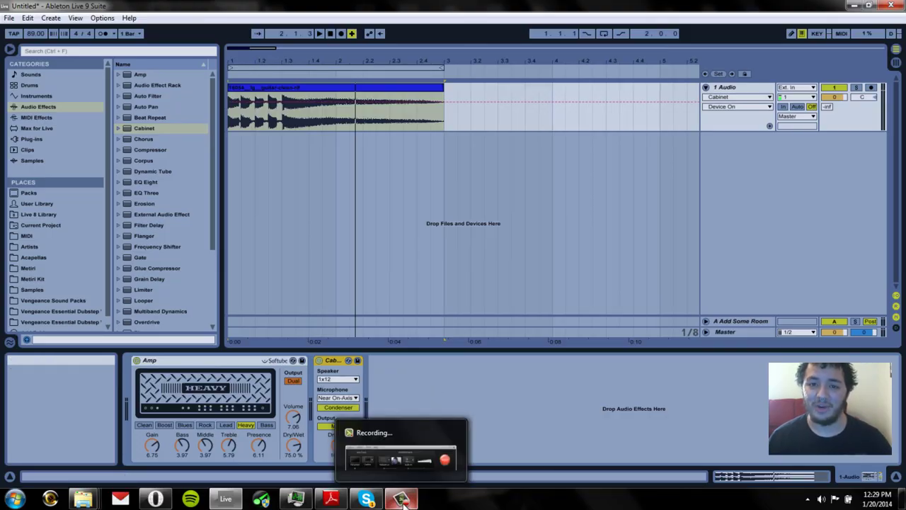